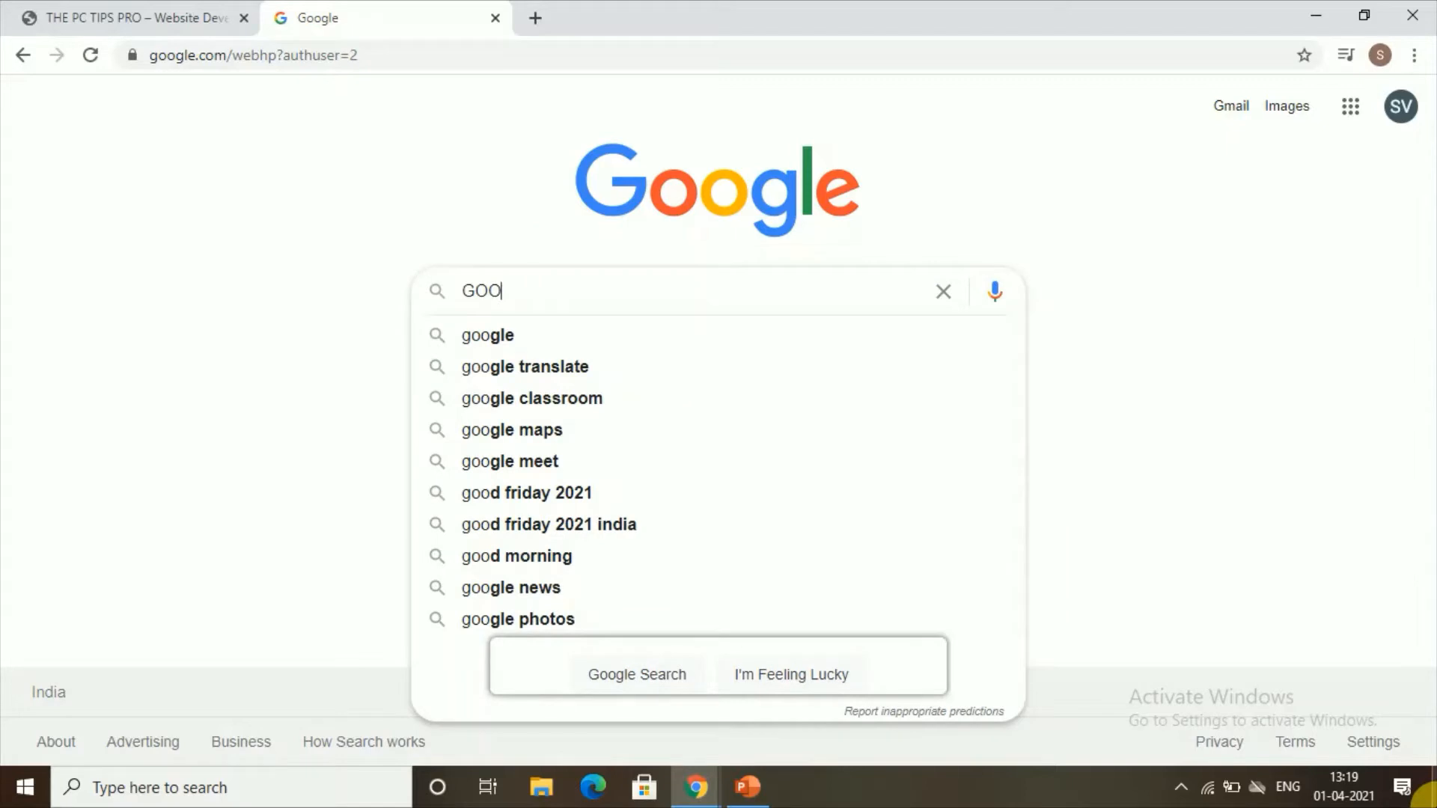
# Search Google for google analytics and open the Google Analytics website from the results
pyautogui.press('BackSpace')
pyautogui.press('BackSpace')
pyautogui.press('BackSpace')
pyautogui.write('google anal')
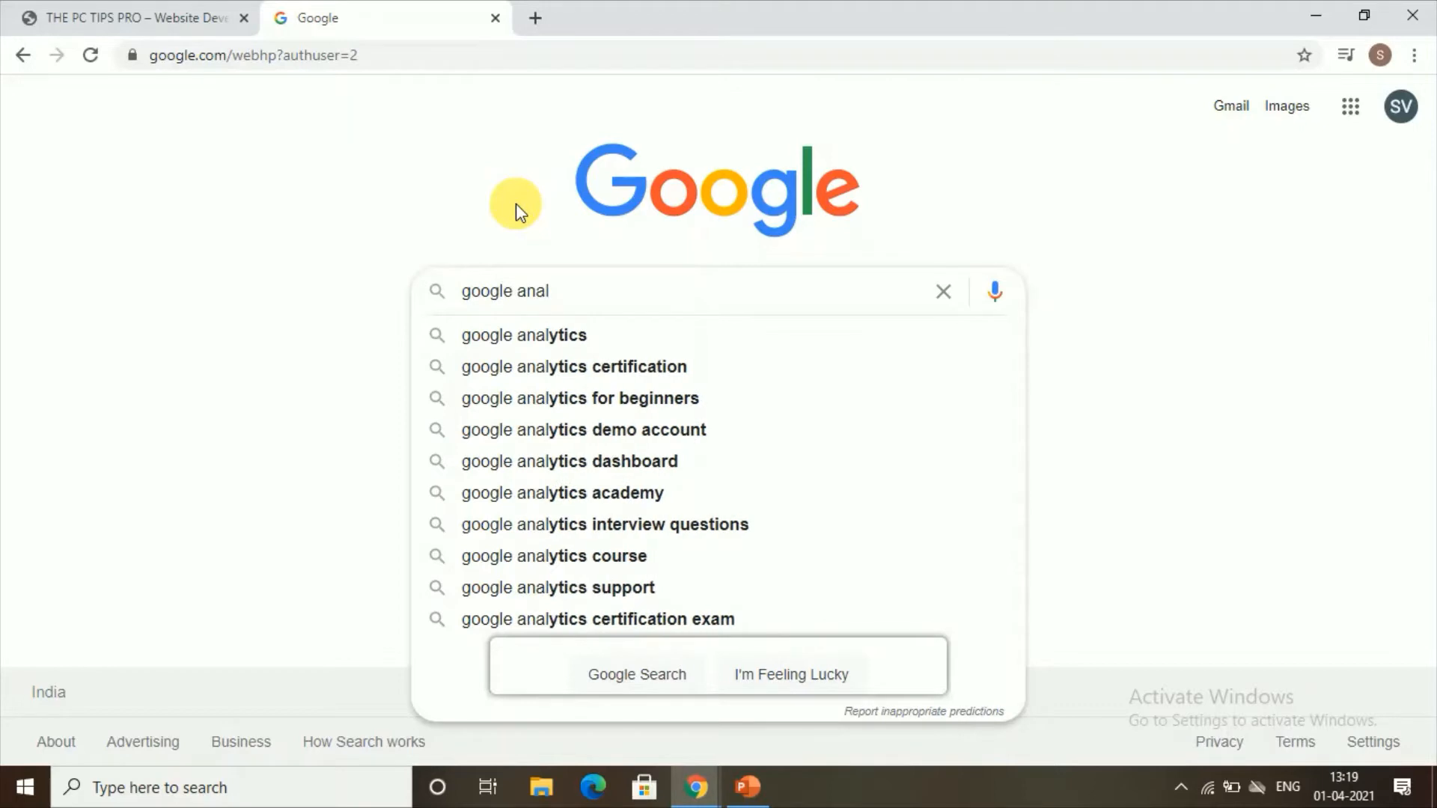
pyautogui.press('Return')
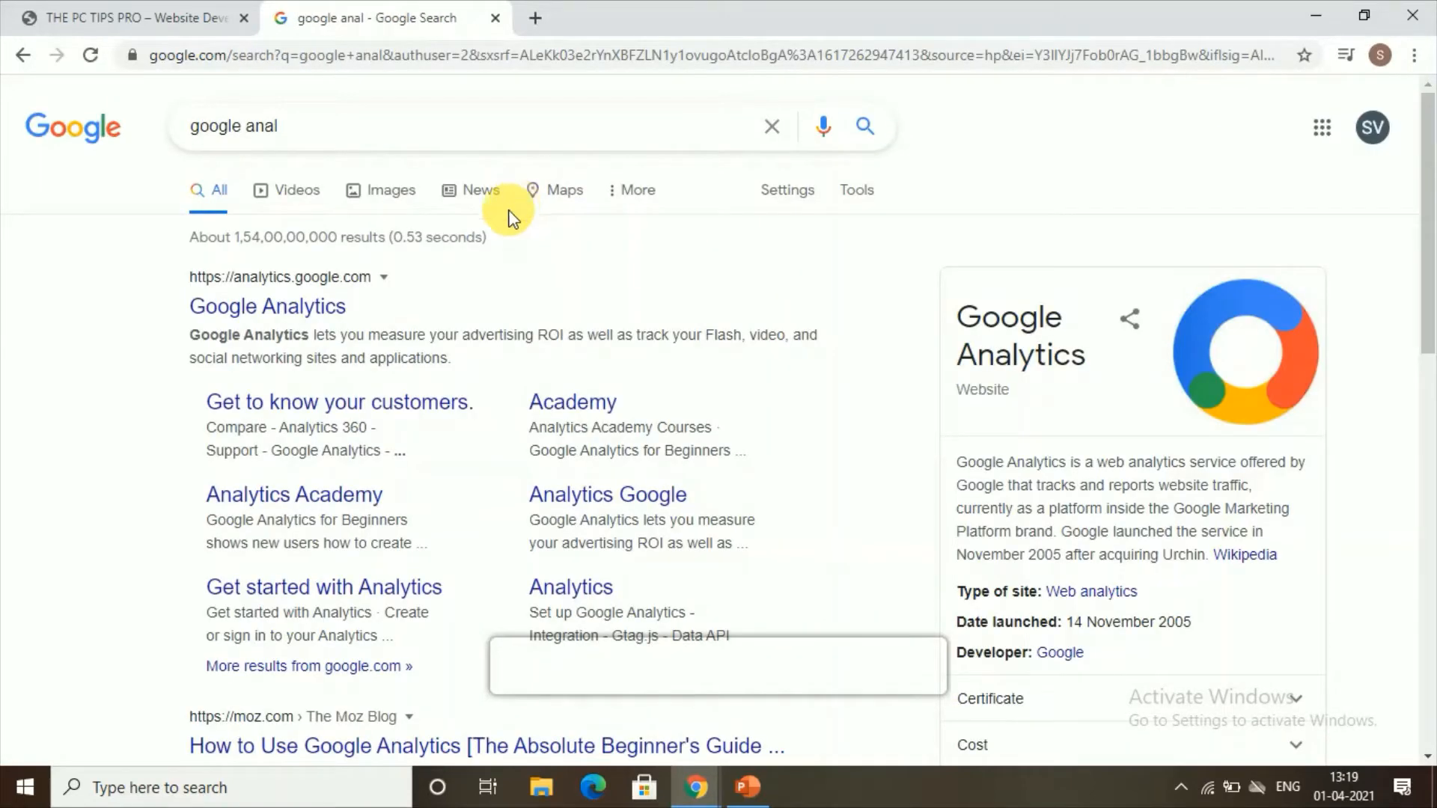
pyautogui.click(289, 136)
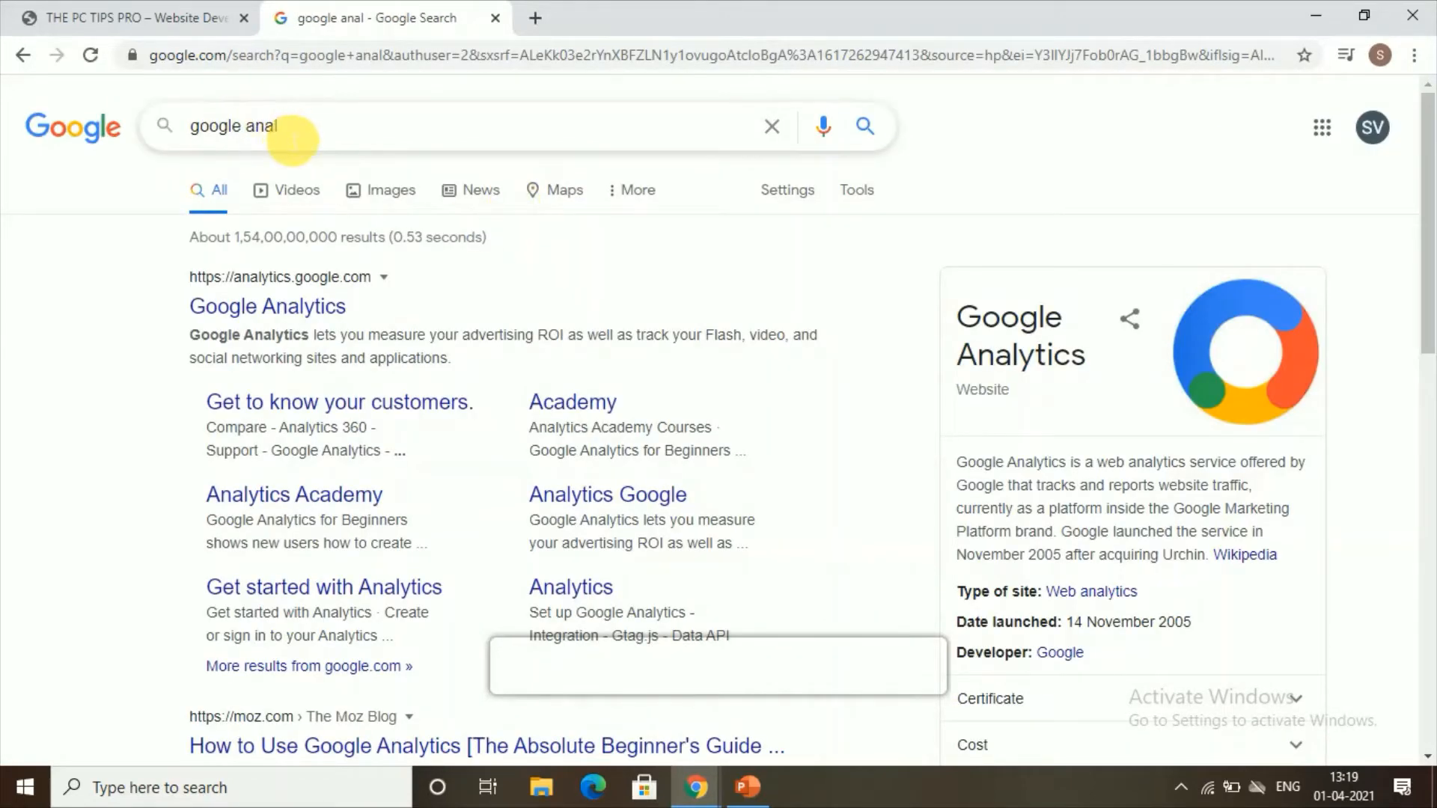
pyautogui.write('ytics')
pyautogui.press('Return')
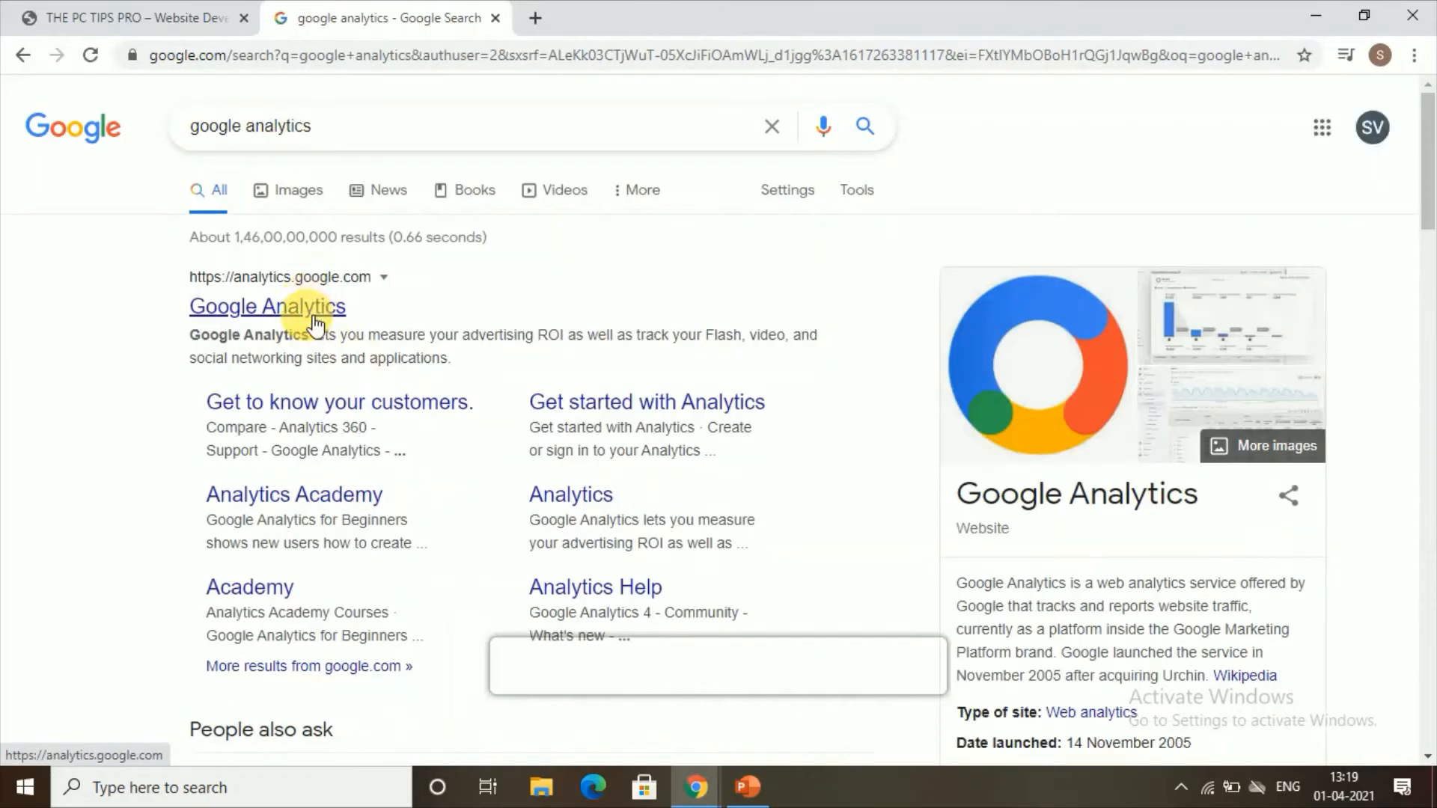
pyautogui.click(224, 303)
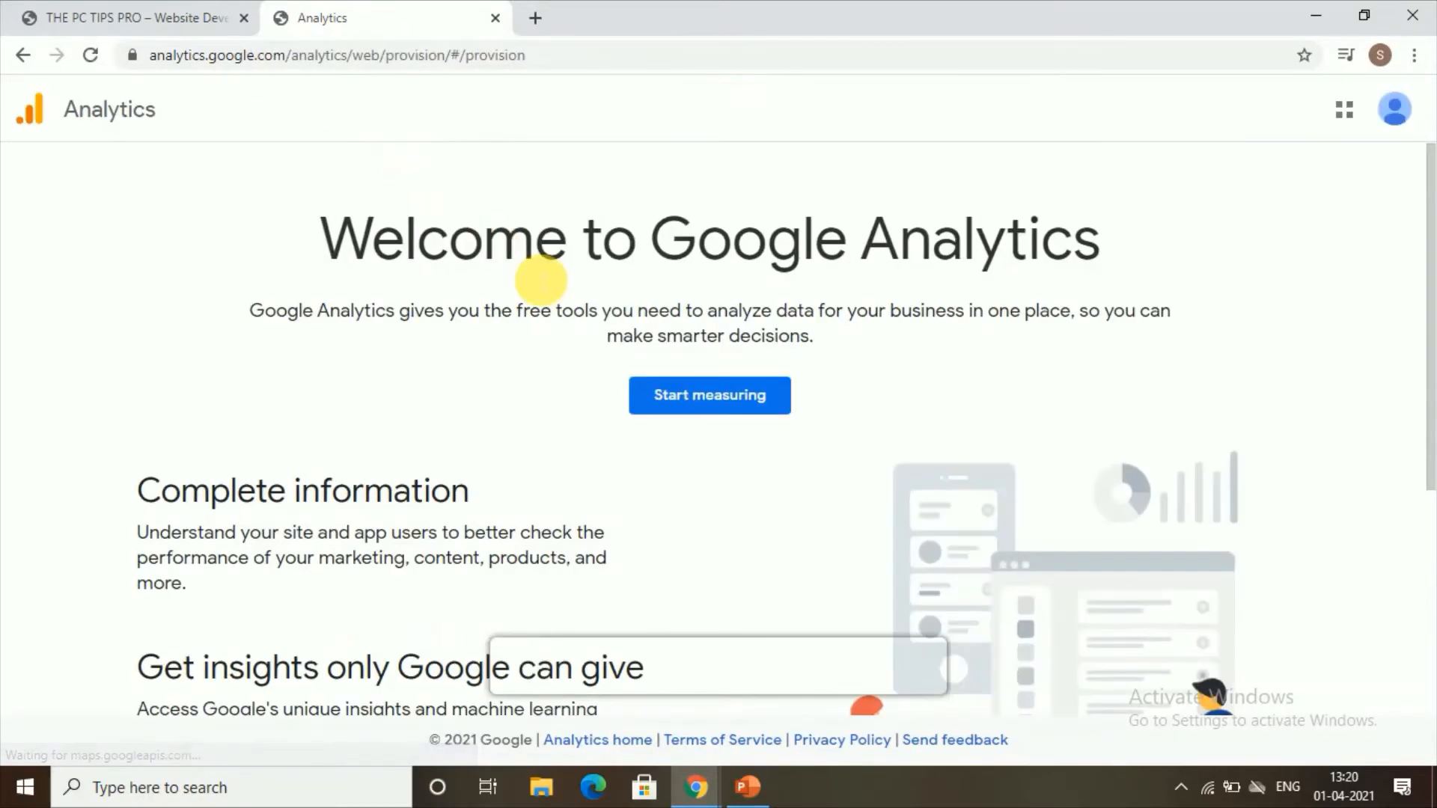
# Start the Analytics account setup with the account name The Pc Tips Pro and proceed to the property setup
pyautogui.scroll(-5, 540, 281)
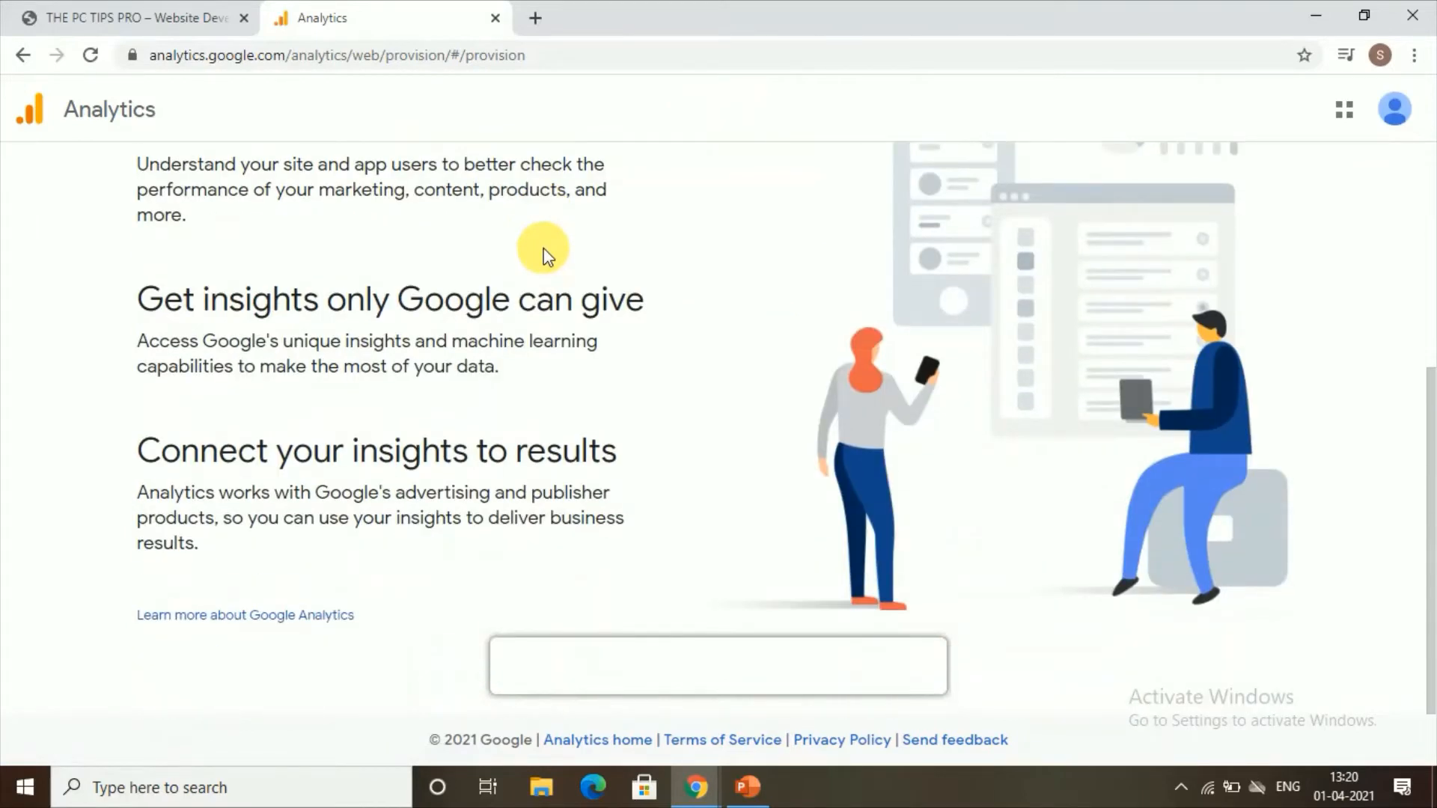
pyautogui.scroll(5, 553, 277)
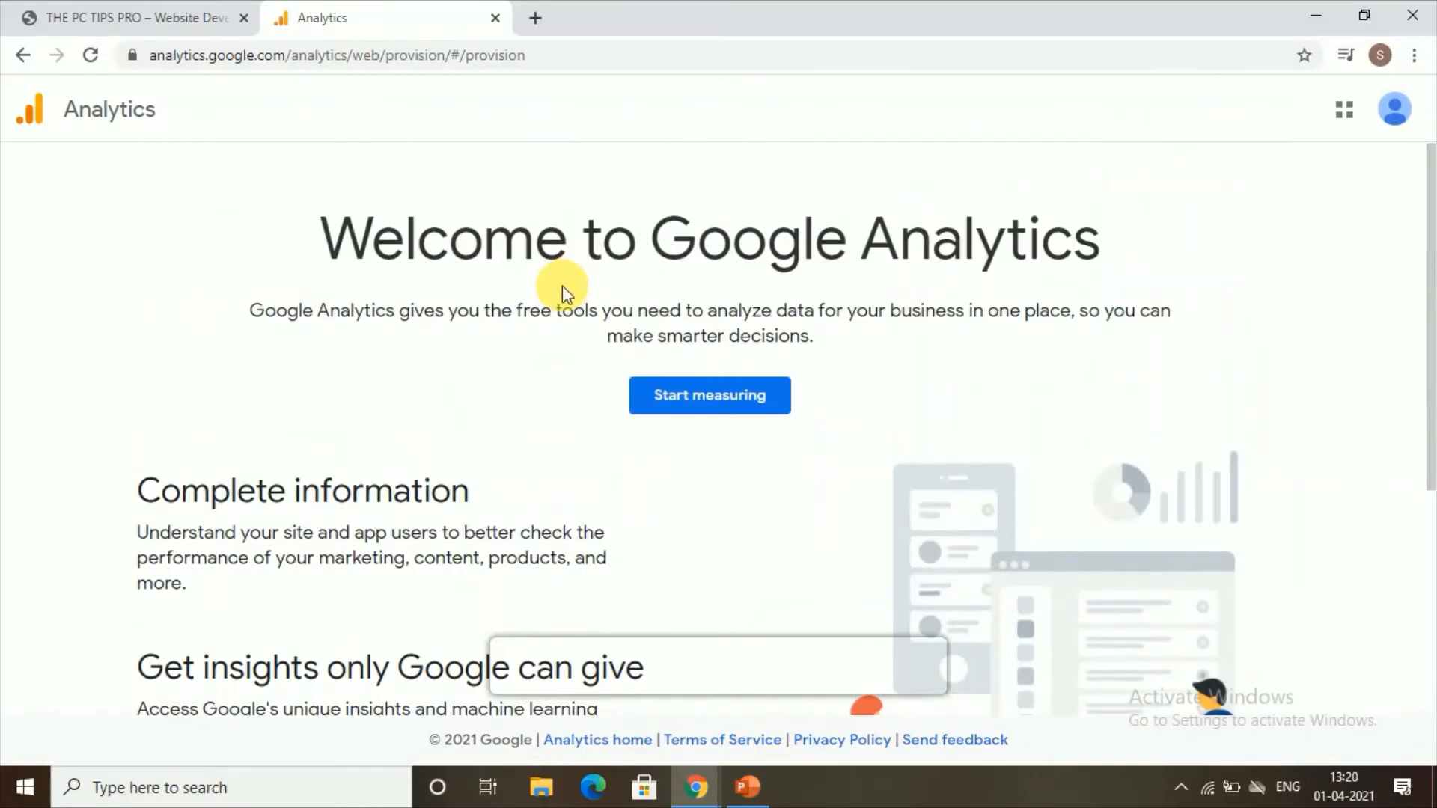
pyautogui.click(652, 399)
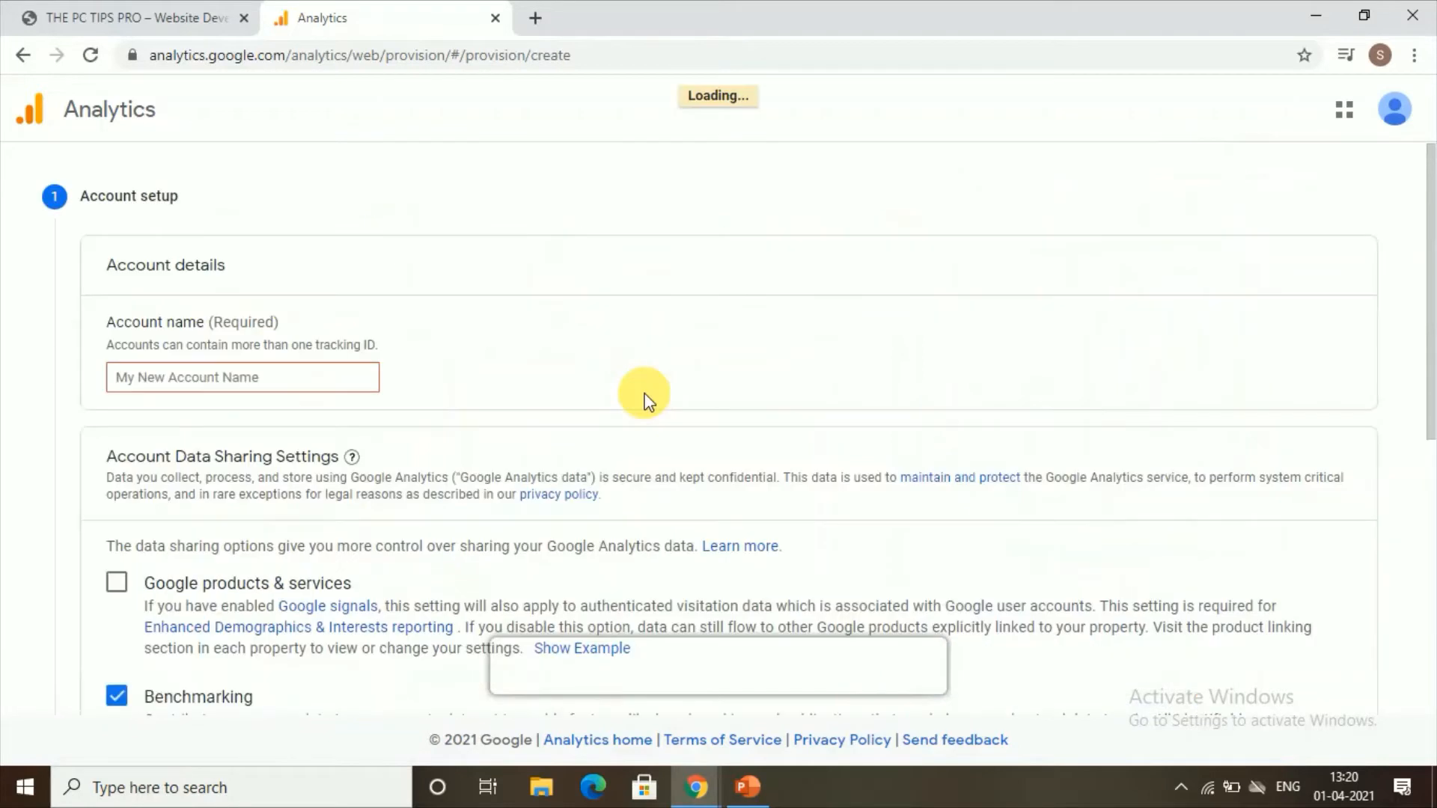
pyautogui.click(315, 387)
pyautogui.click(247, 376)
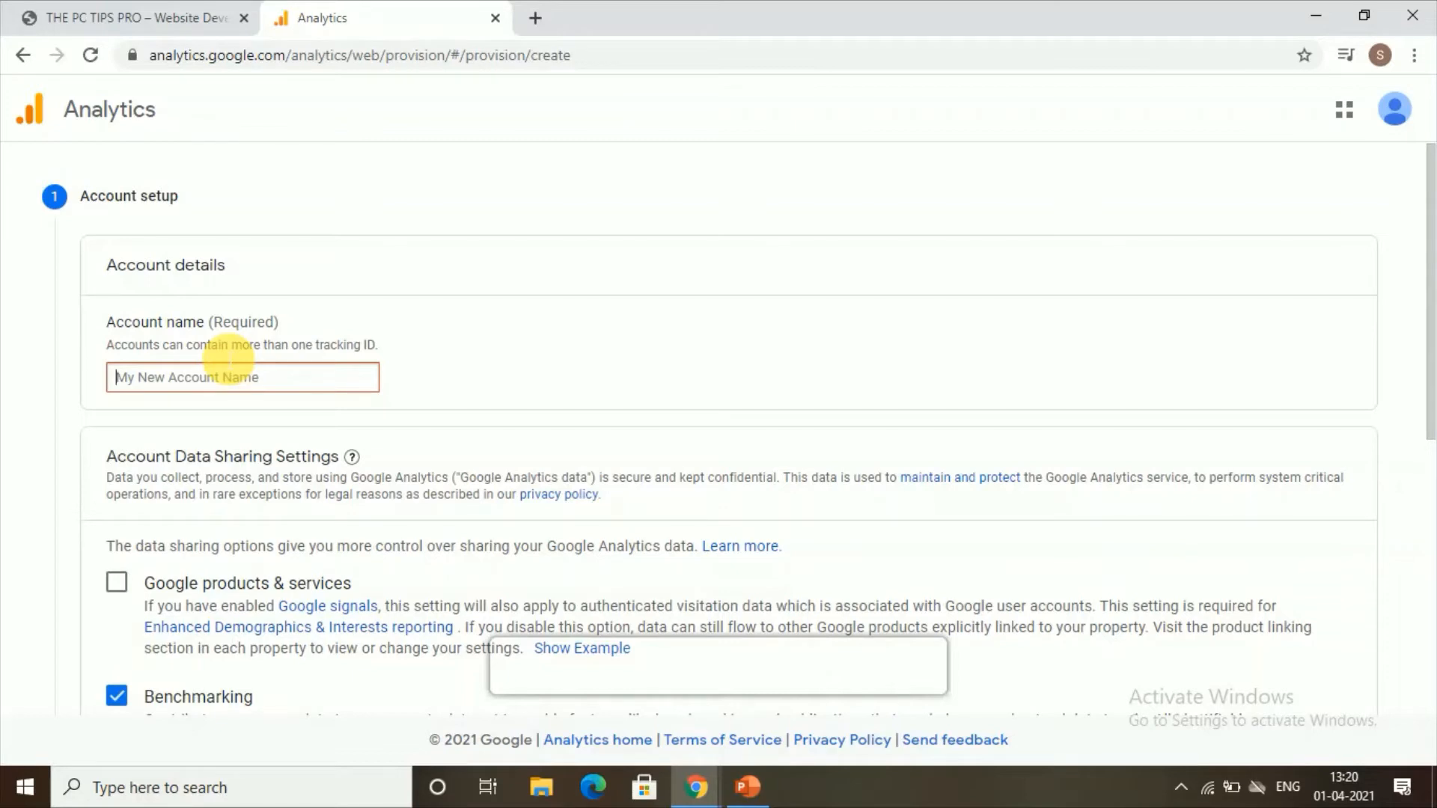
pyautogui.write('The ')
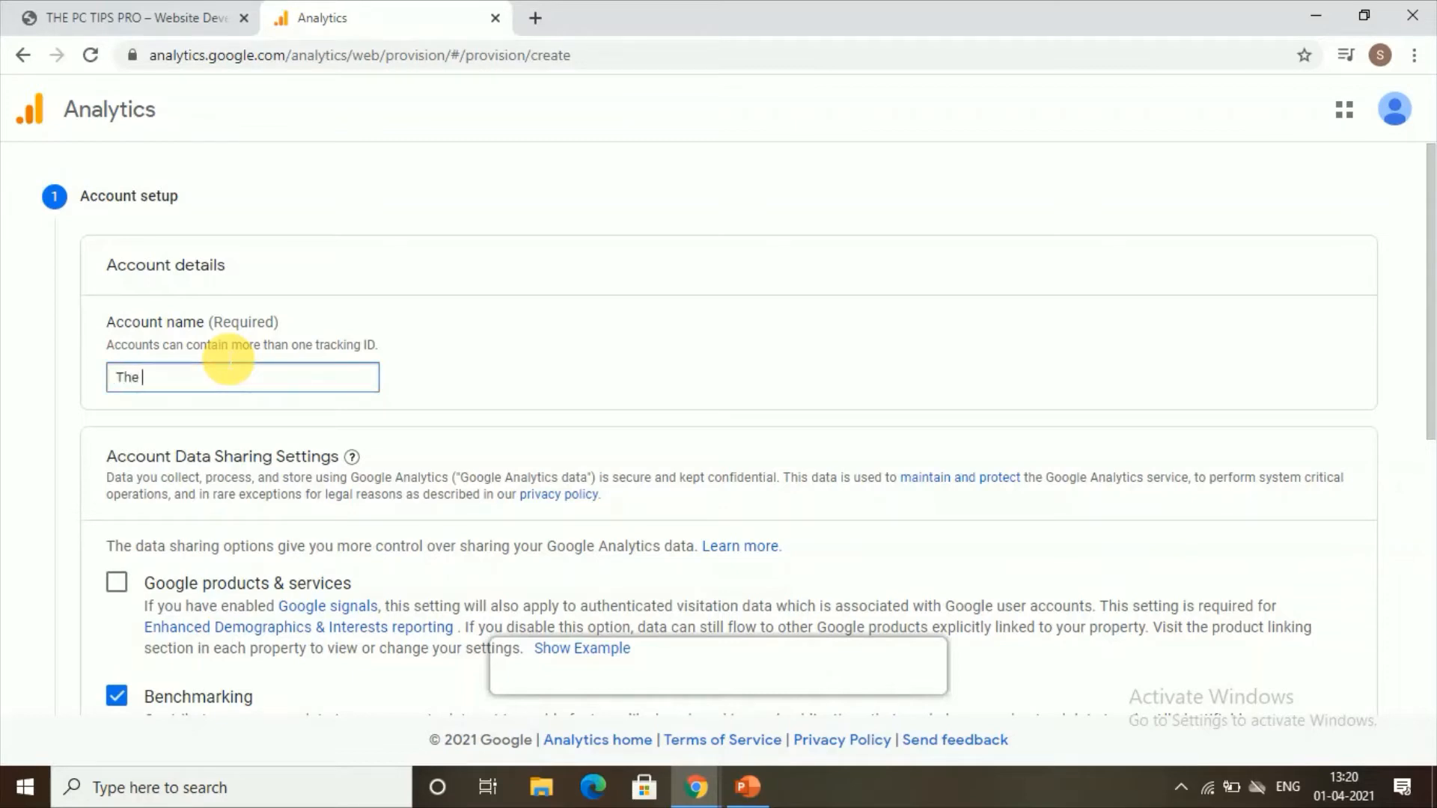
pyautogui.write('pPc Tips Pro')
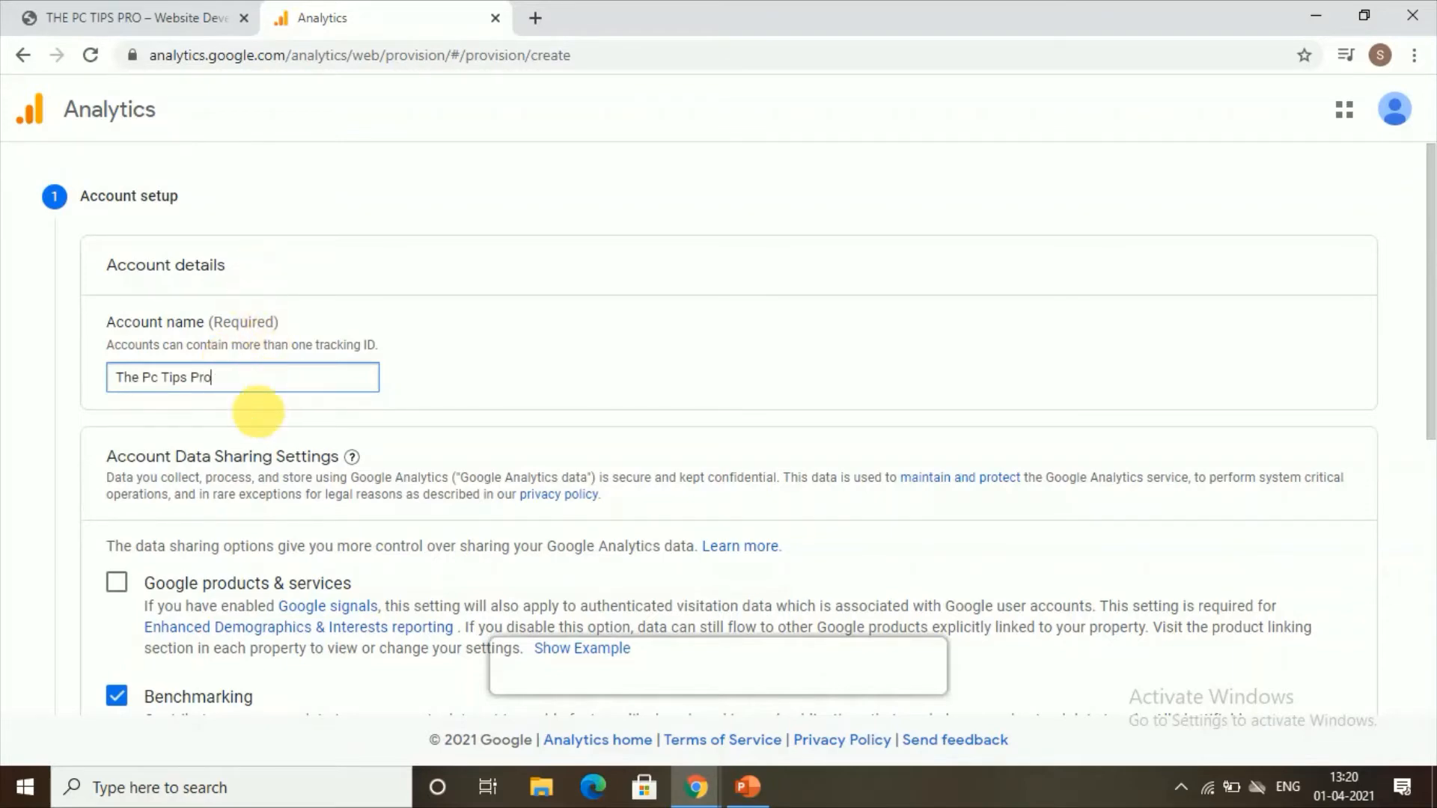
pyautogui.scroll(-1, 233, 581)
pyautogui.scroll(-7, 234, 581)
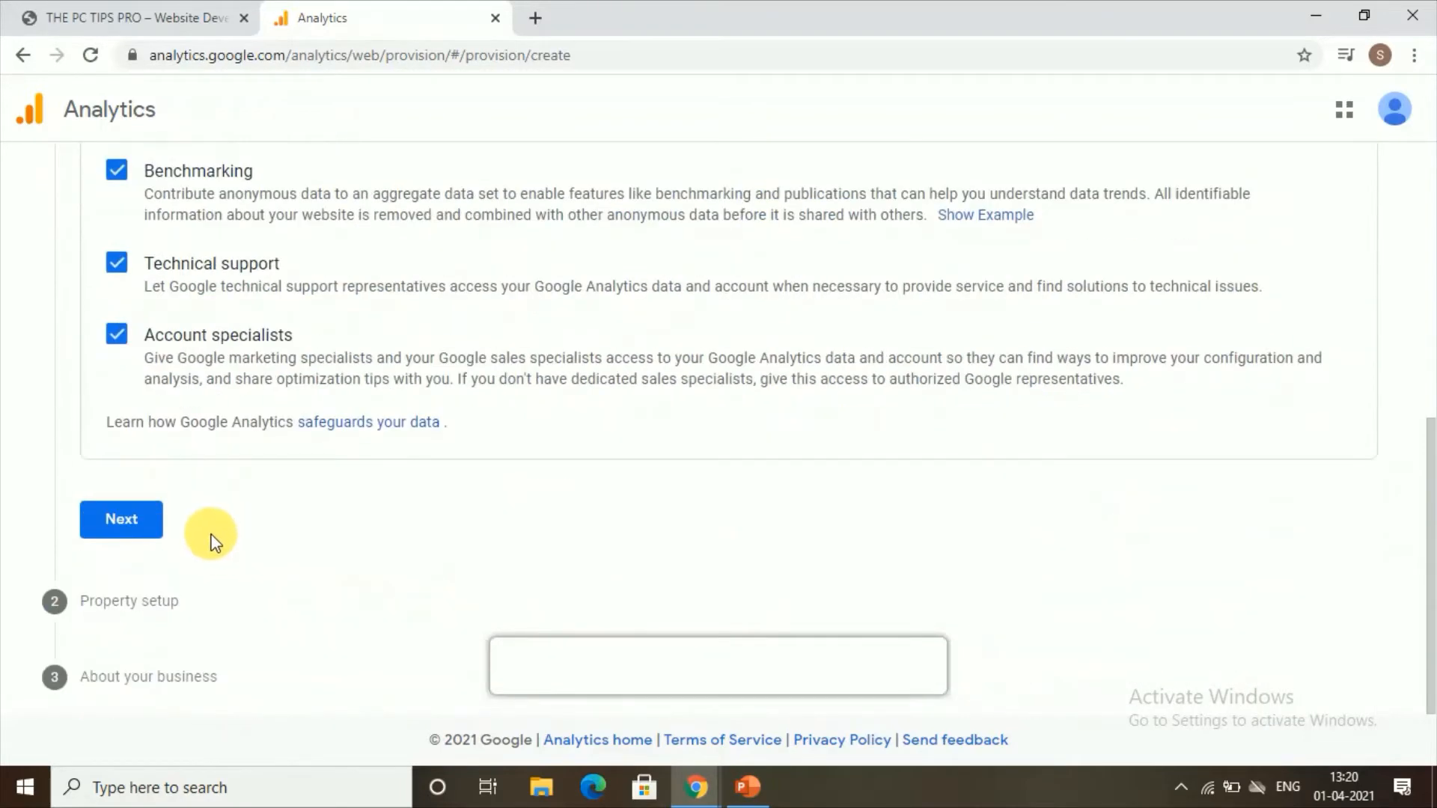
pyautogui.click(122, 517)
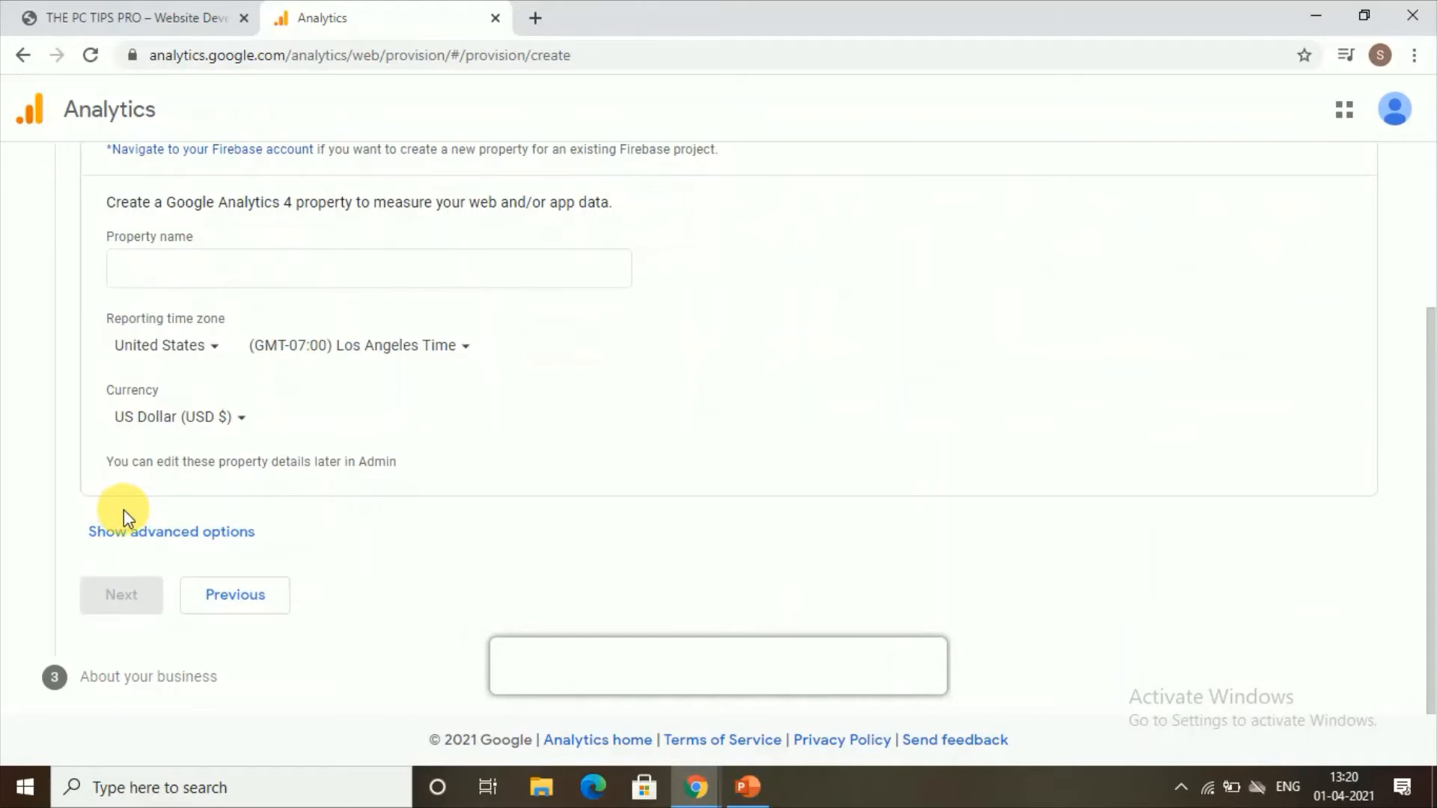
# Name the Analytics property pc tips pro and set the business size to Small - 1 to 10 employees
pyautogui.scroll(3, 138, 326)
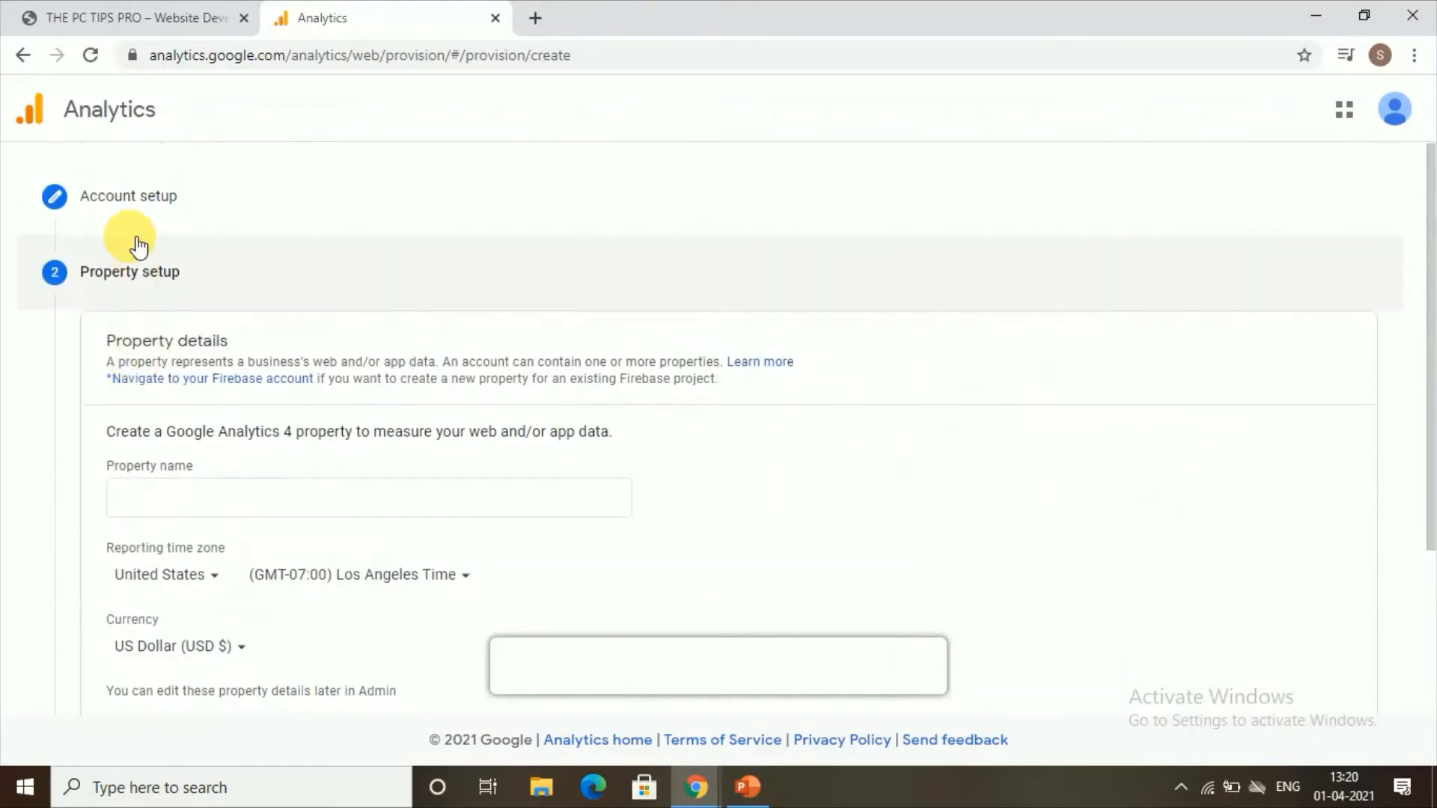
pyautogui.scroll(-3, 136, 237)
pyautogui.click(187, 281)
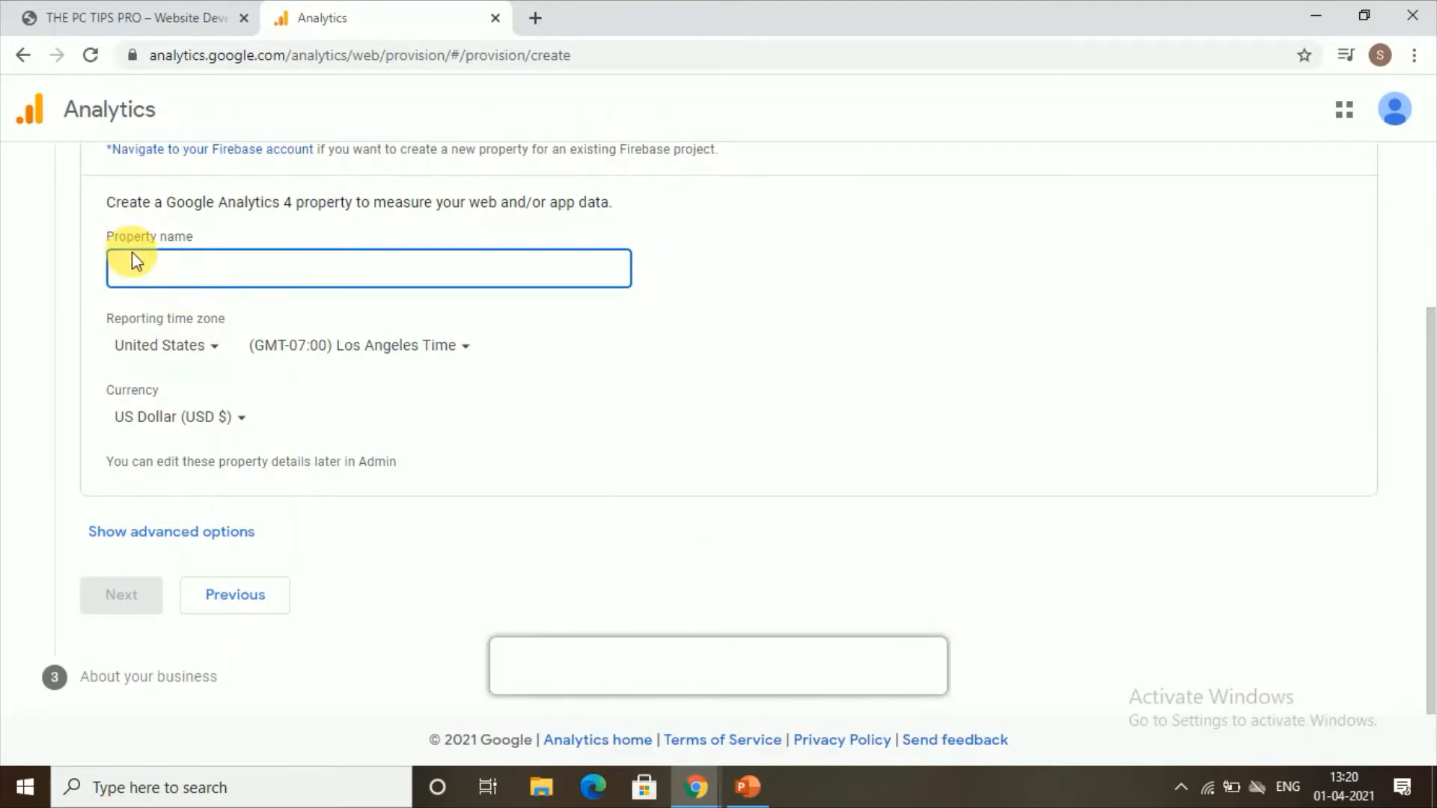
pyautogui.write('pc tips ppro')
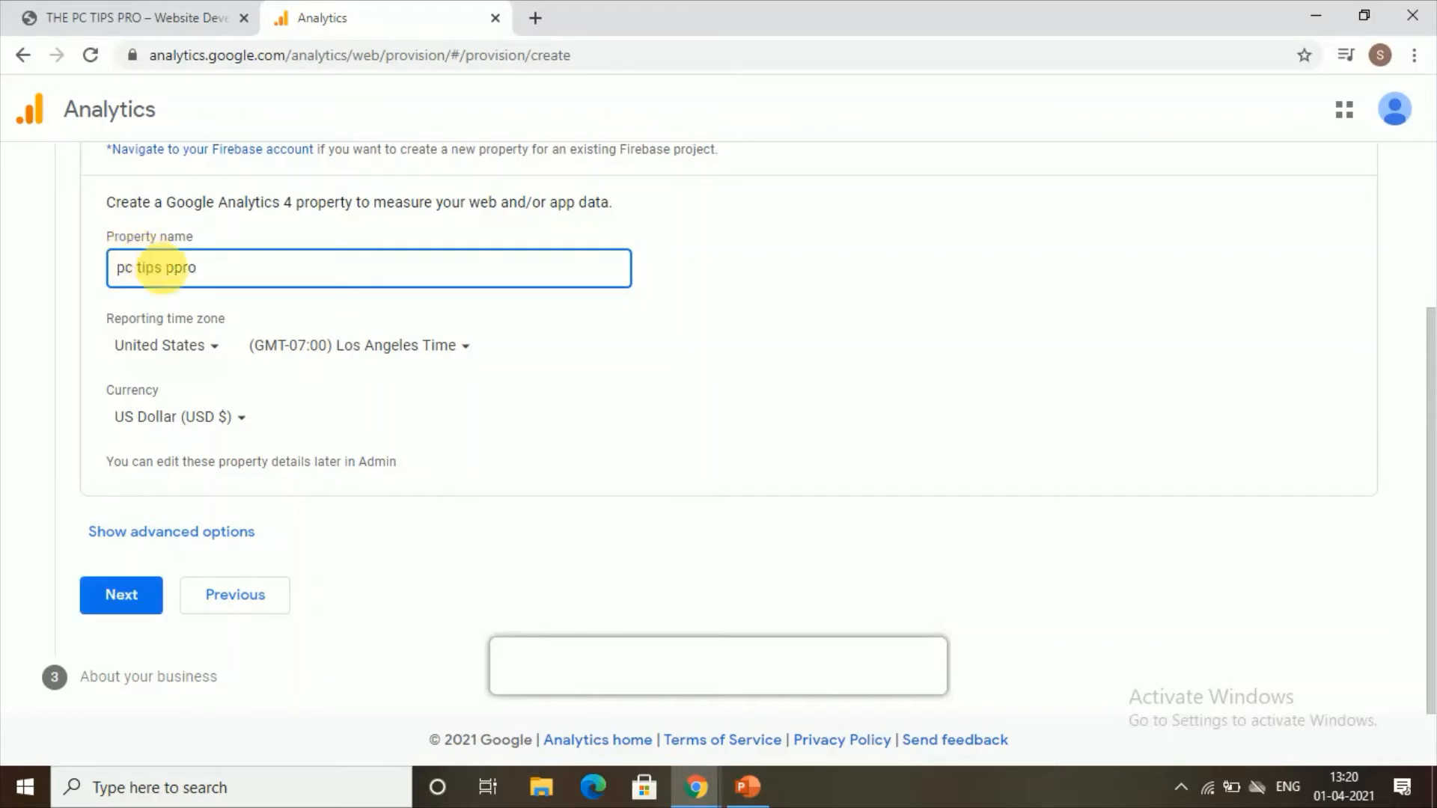
pyautogui.click(174, 268)
pyautogui.press('BackSpace')
pyautogui.click(124, 596)
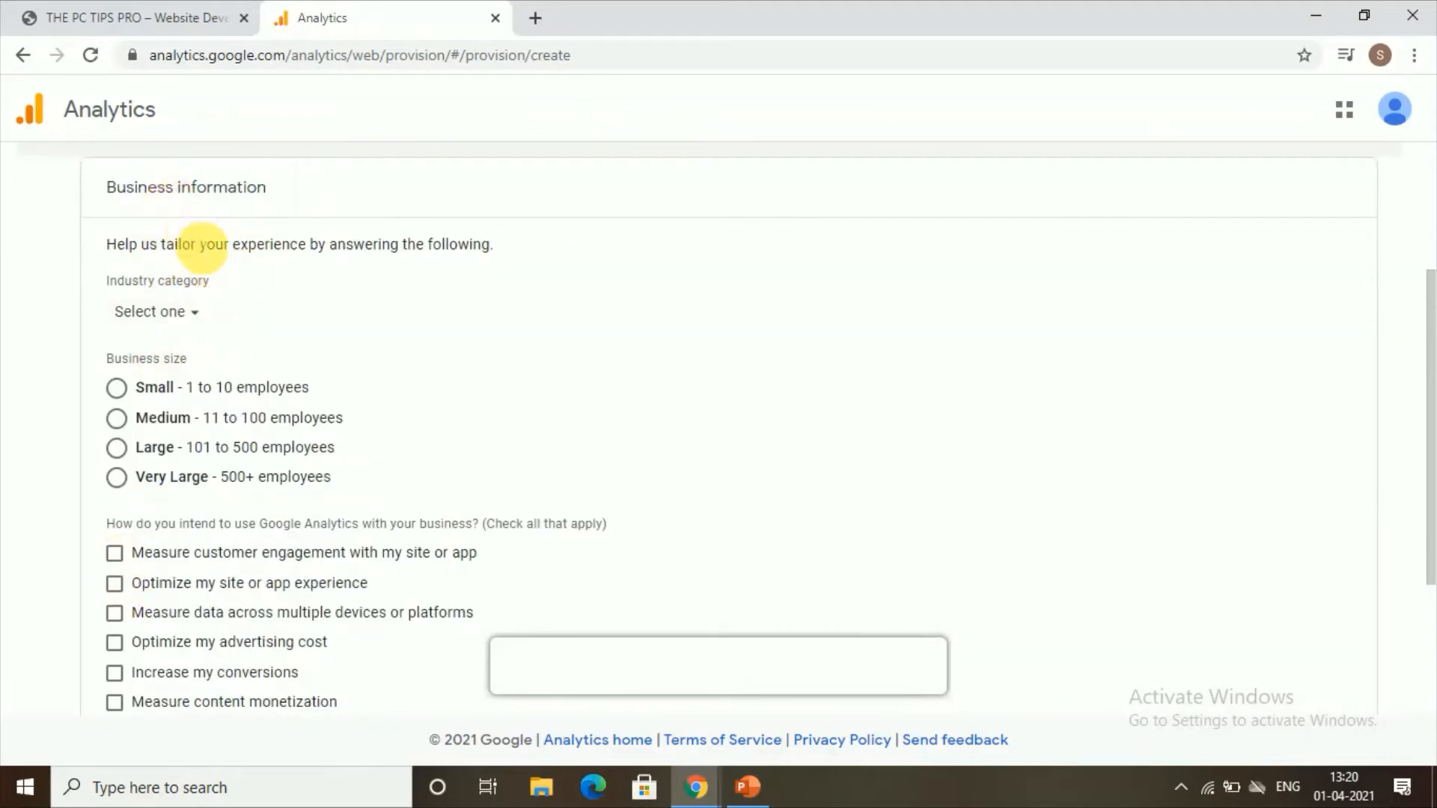
pyautogui.scroll(-3, 142, 262)
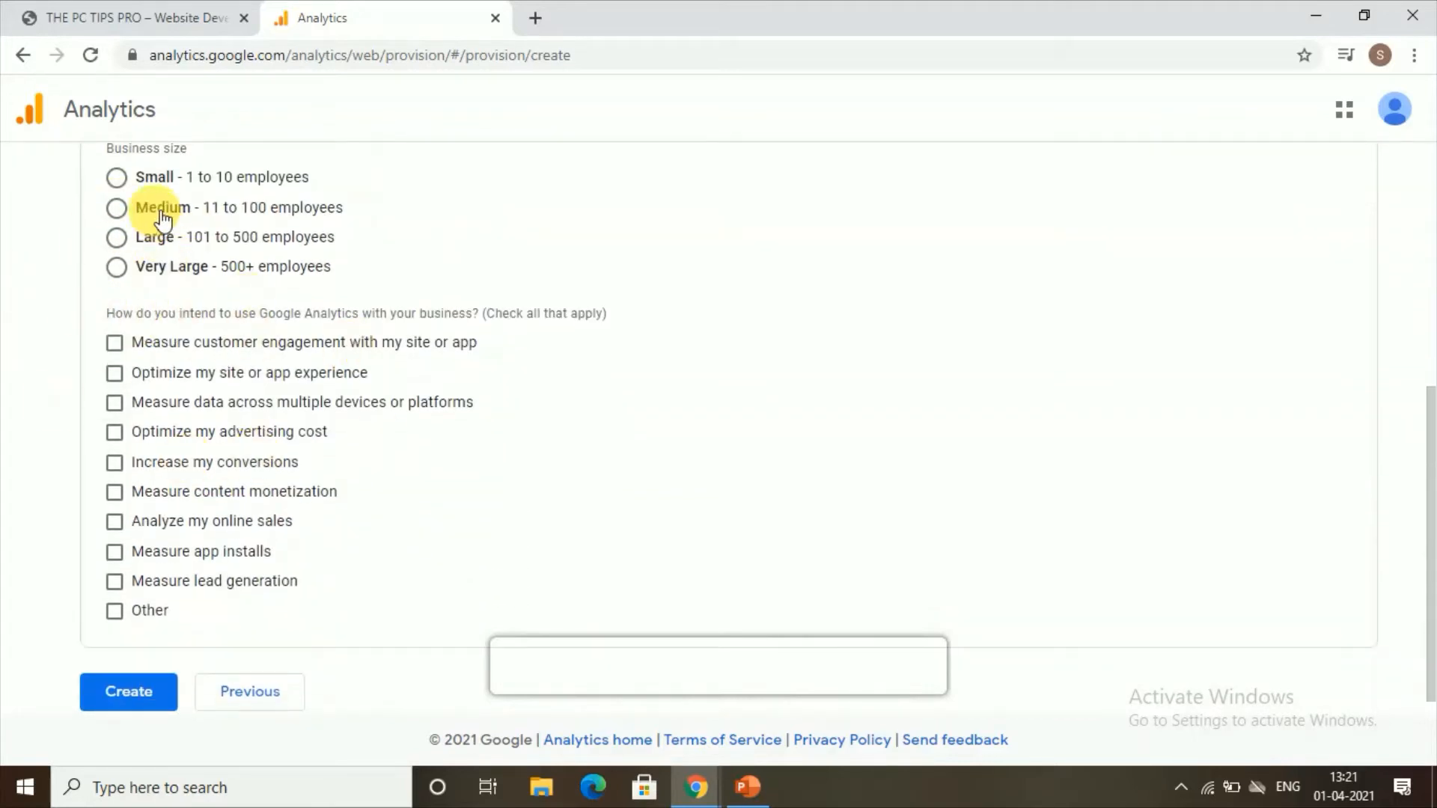
pyautogui.click(146, 178)
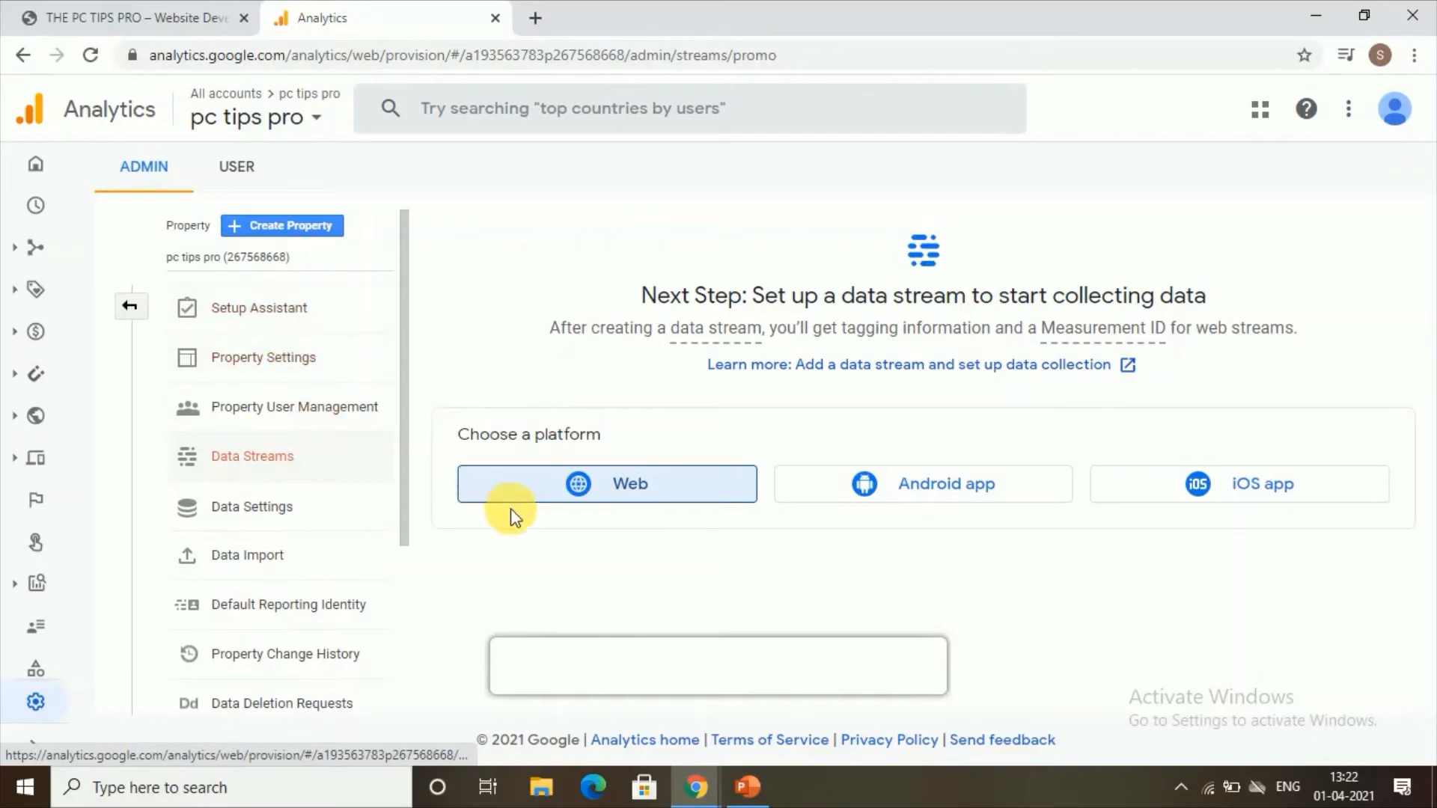
# Start a web data stream and paste the address copied from the open THE PC TIPS PRO site as its website URL
pyautogui.click(663, 502)
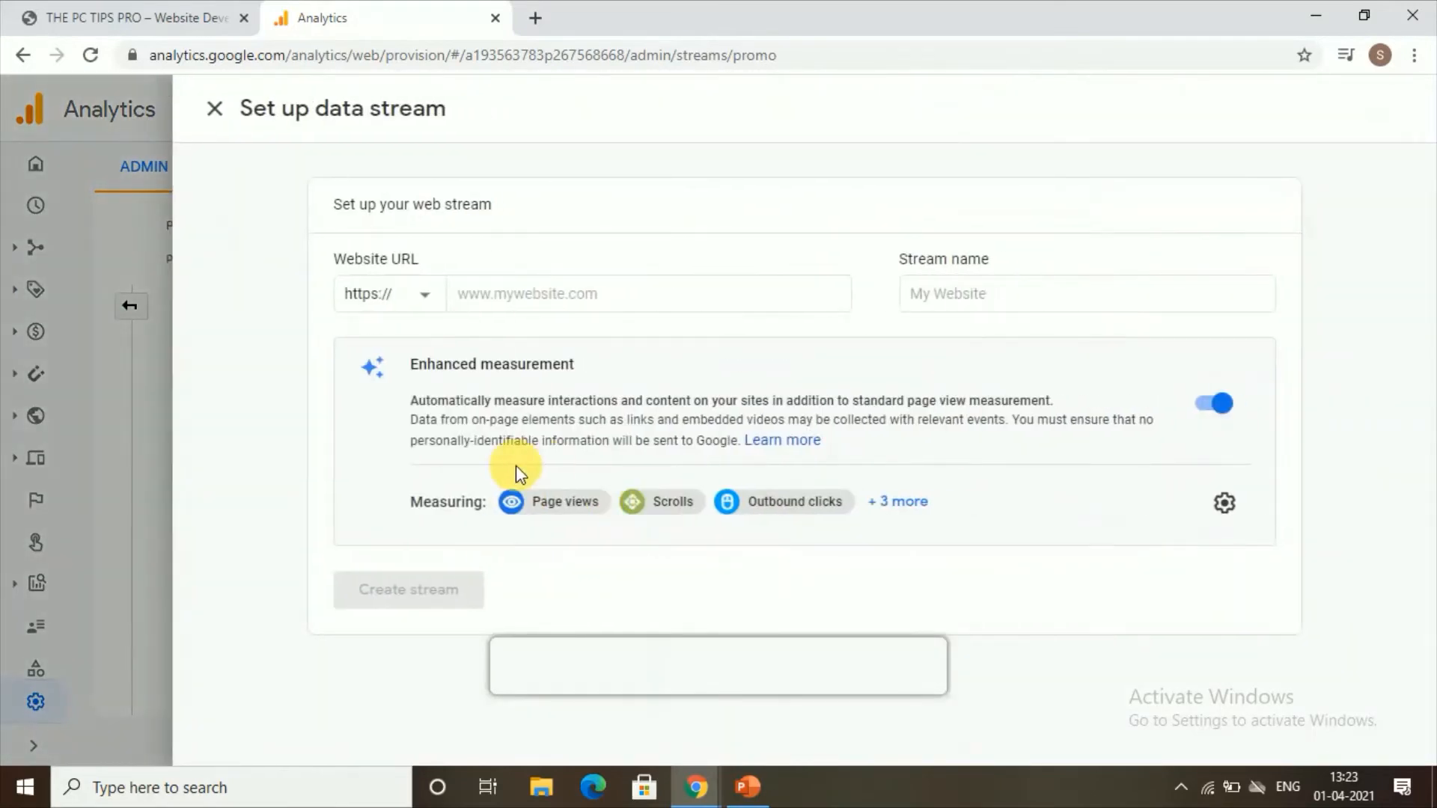
pyautogui.click(535, 294)
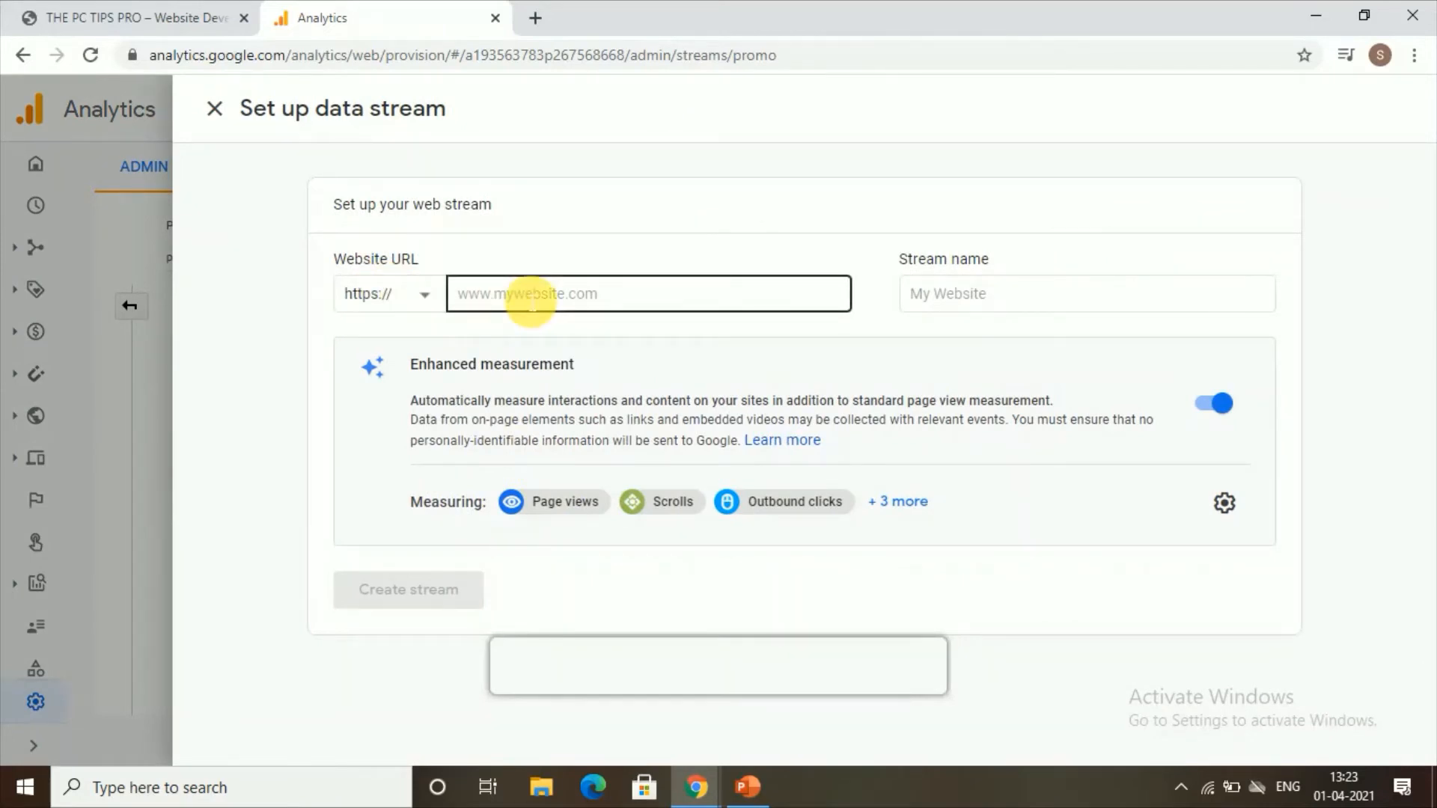
pyautogui.click(22, 15)
pyautogui.click(350, 56)
pyautogui.rightClick(350, 56)
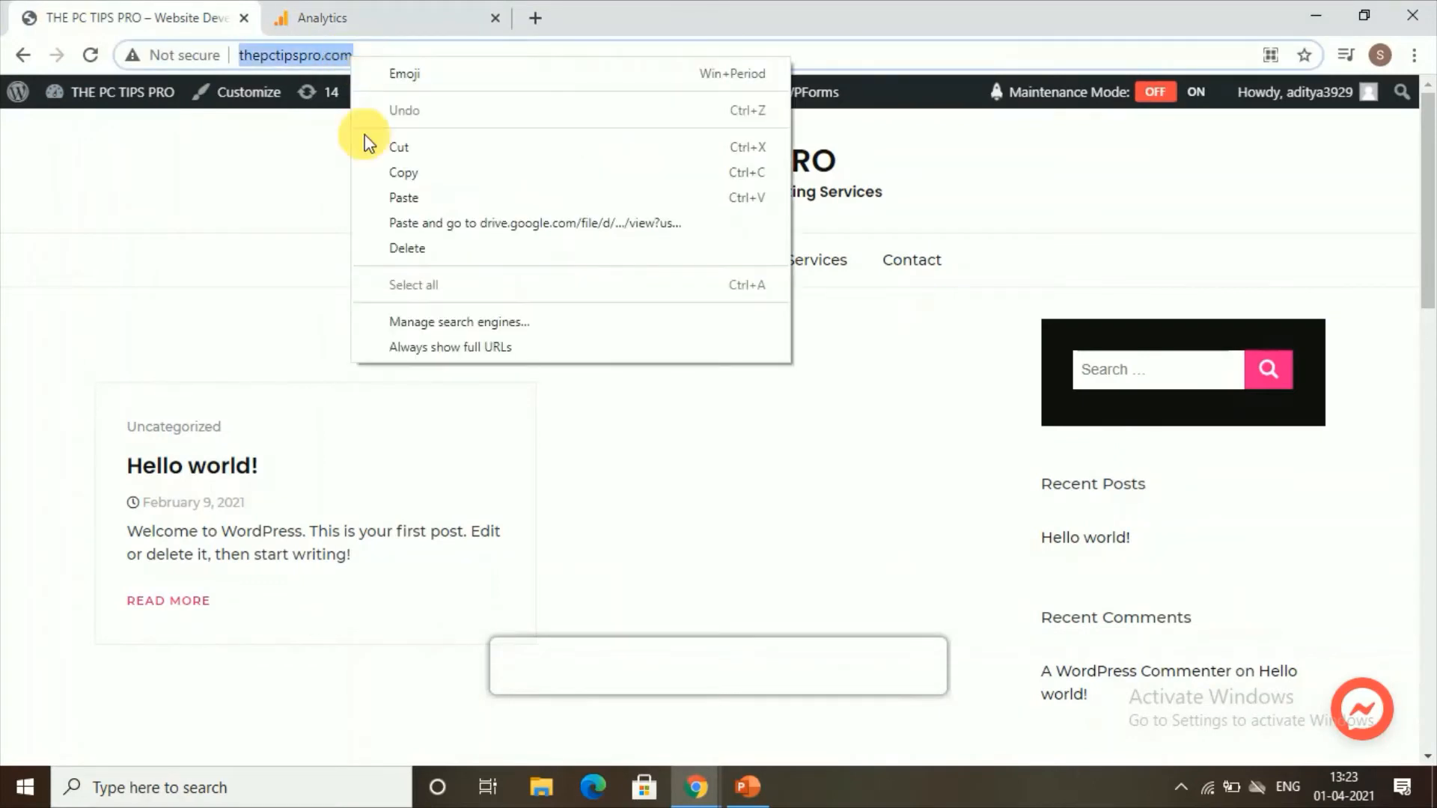
pyautogui.click(374, 170)
pyautogui.click(336, 17)
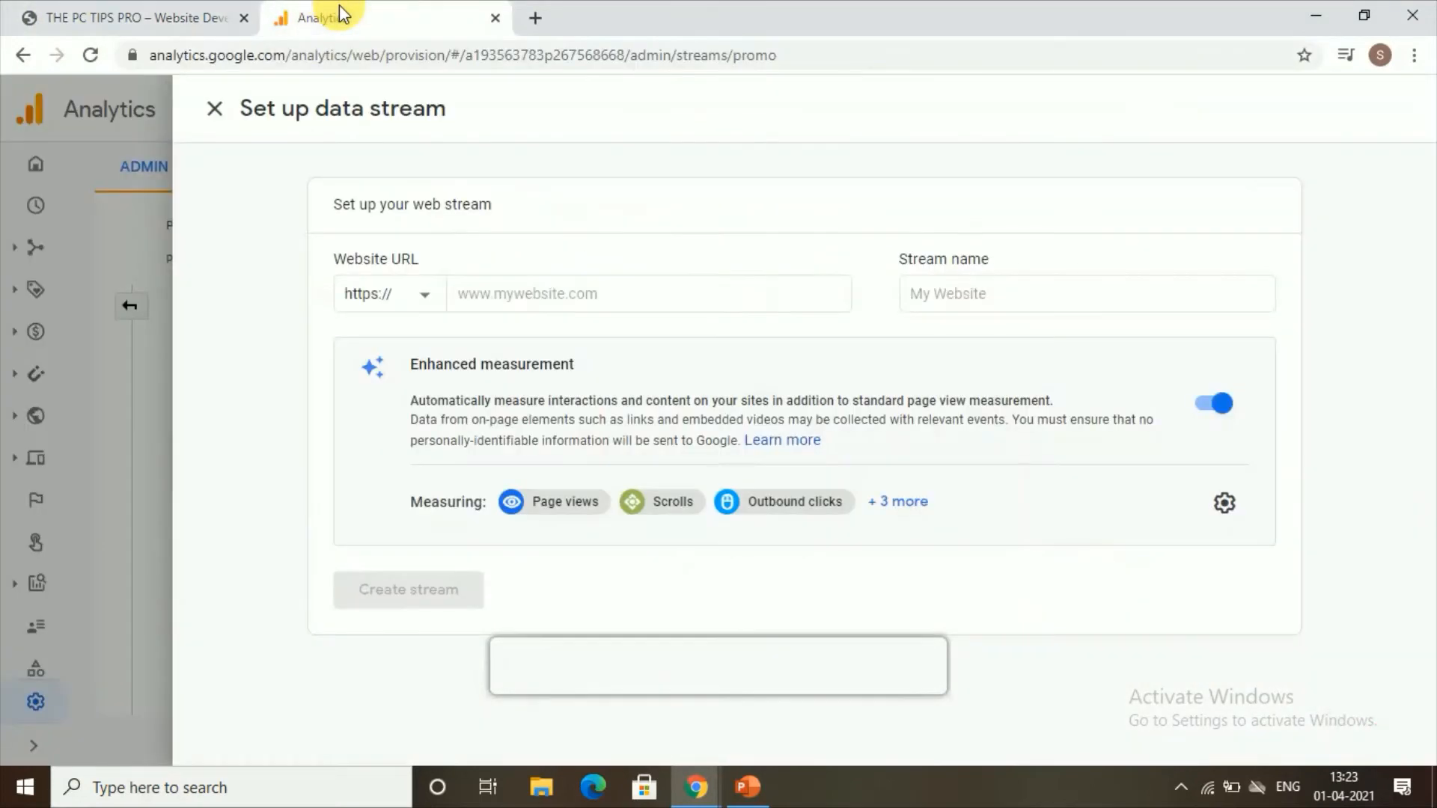
pyautogui.click(26, 15)
pyautogui.click(359, 55)
pyautogui.click(351, 16)
pyautogui.click(524, 299)
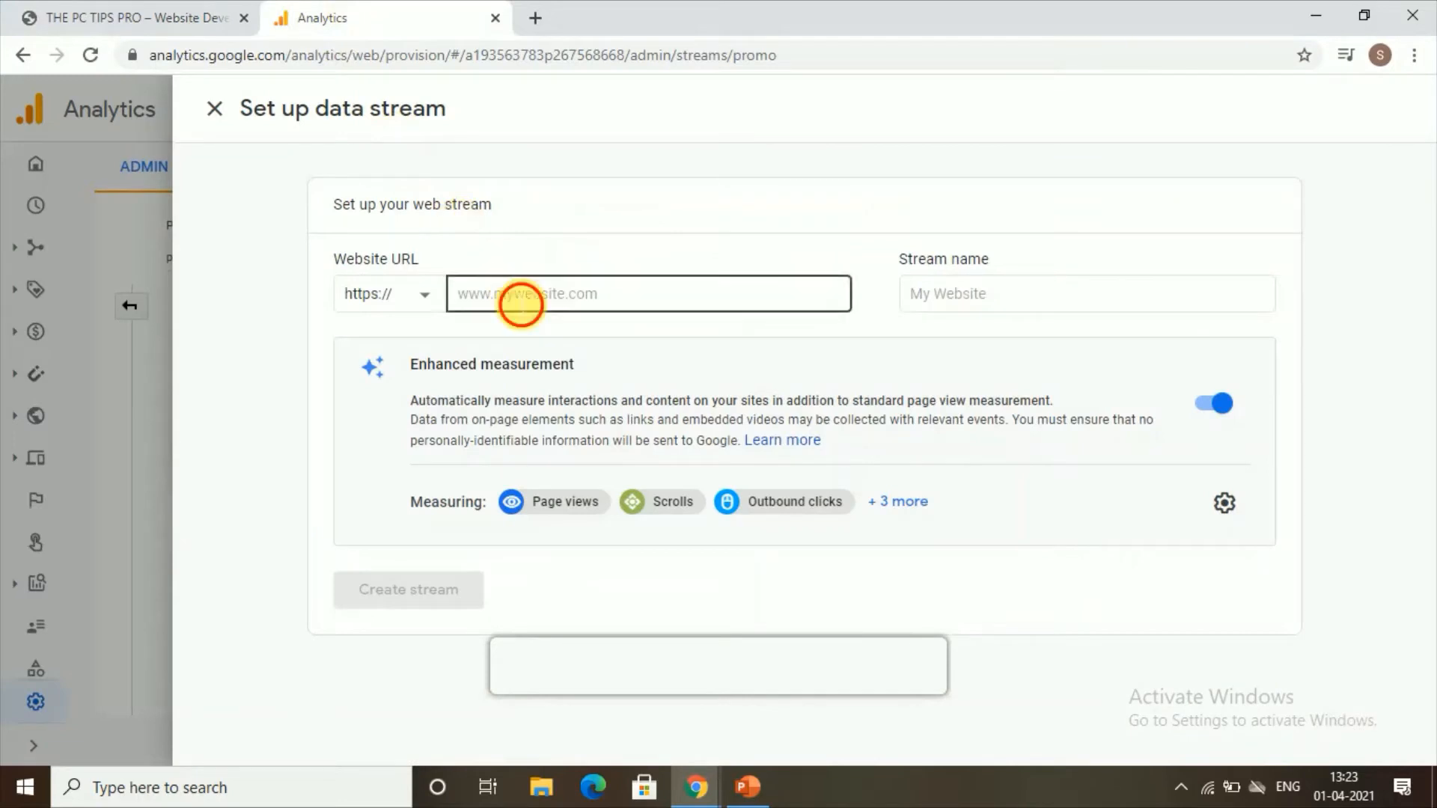
pyautogui.rightClick(513, 297)
pyautogui.click(574, 487)
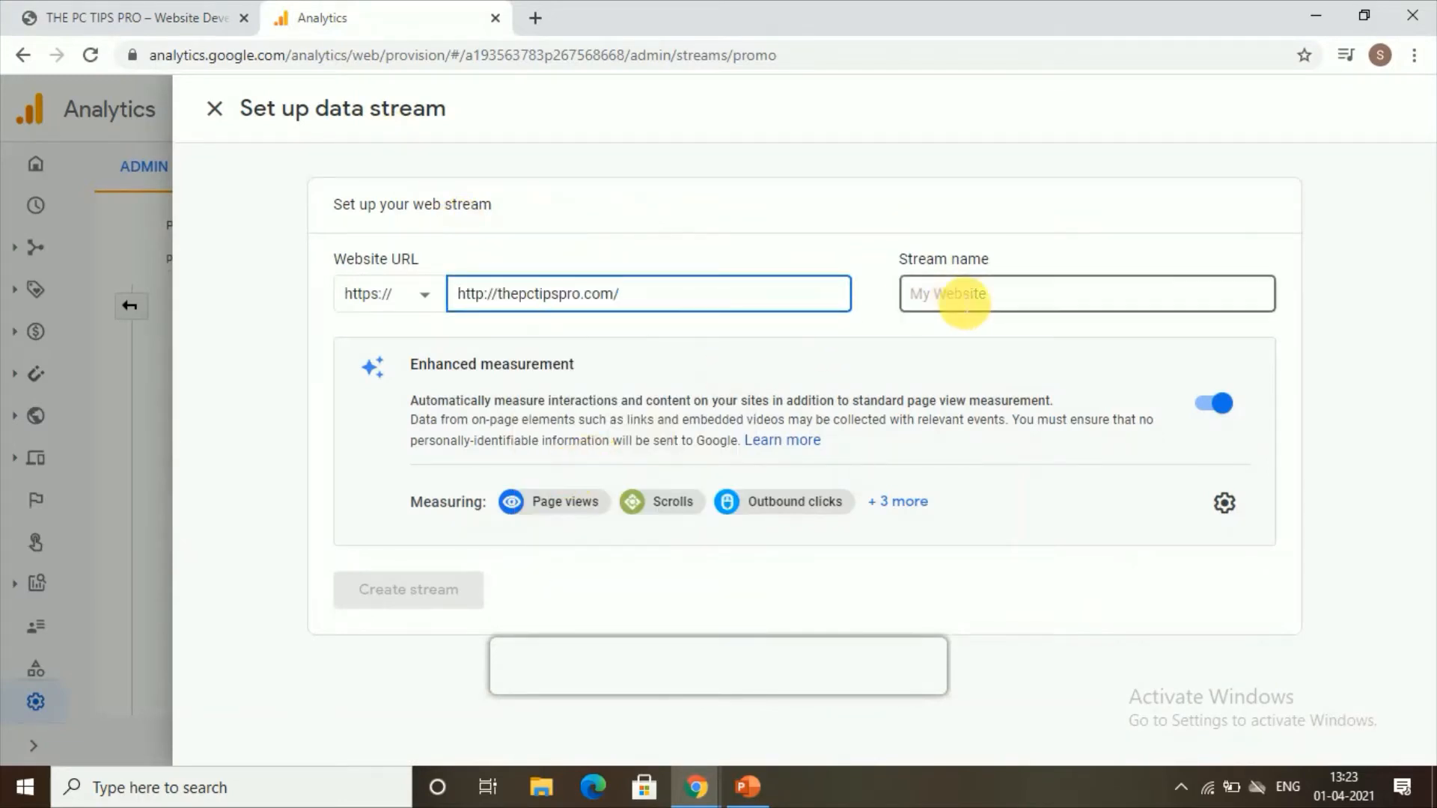
pyautogui.moveTo(507, 299); pyautogui.dragTo(502, 303)
pyautogui.press('BackSpace')
pyautogui.press('BackSpace')
pyautogui.press('BackSpace')
pyautogui.press('BackSpace')
pyautogui.press('BackSpace')
pyautogui.press('BackSpace')
pyautogui.press('BackSpace')
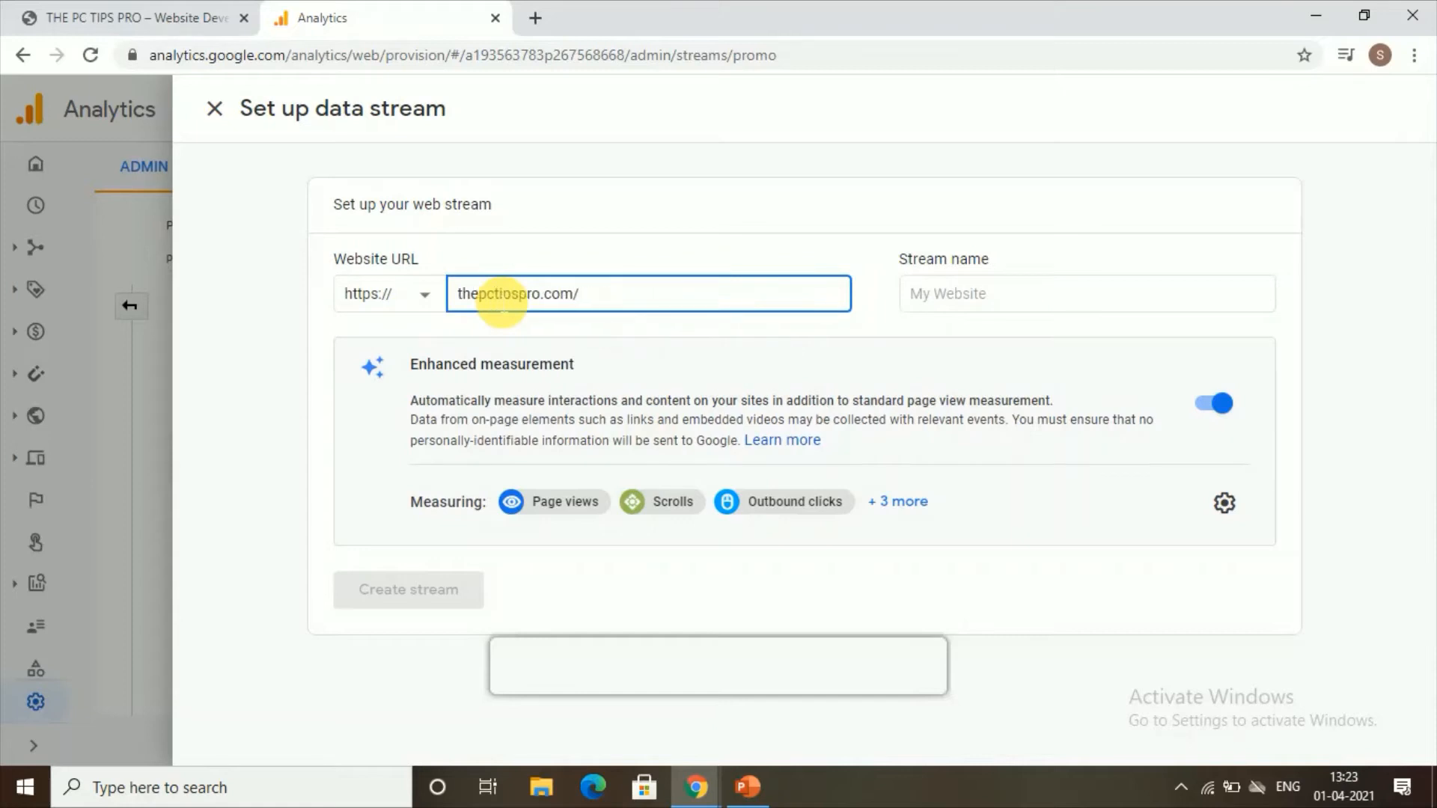
# Name the data stream pc tips pro and create the stream
pyautogui.click(908, 294)
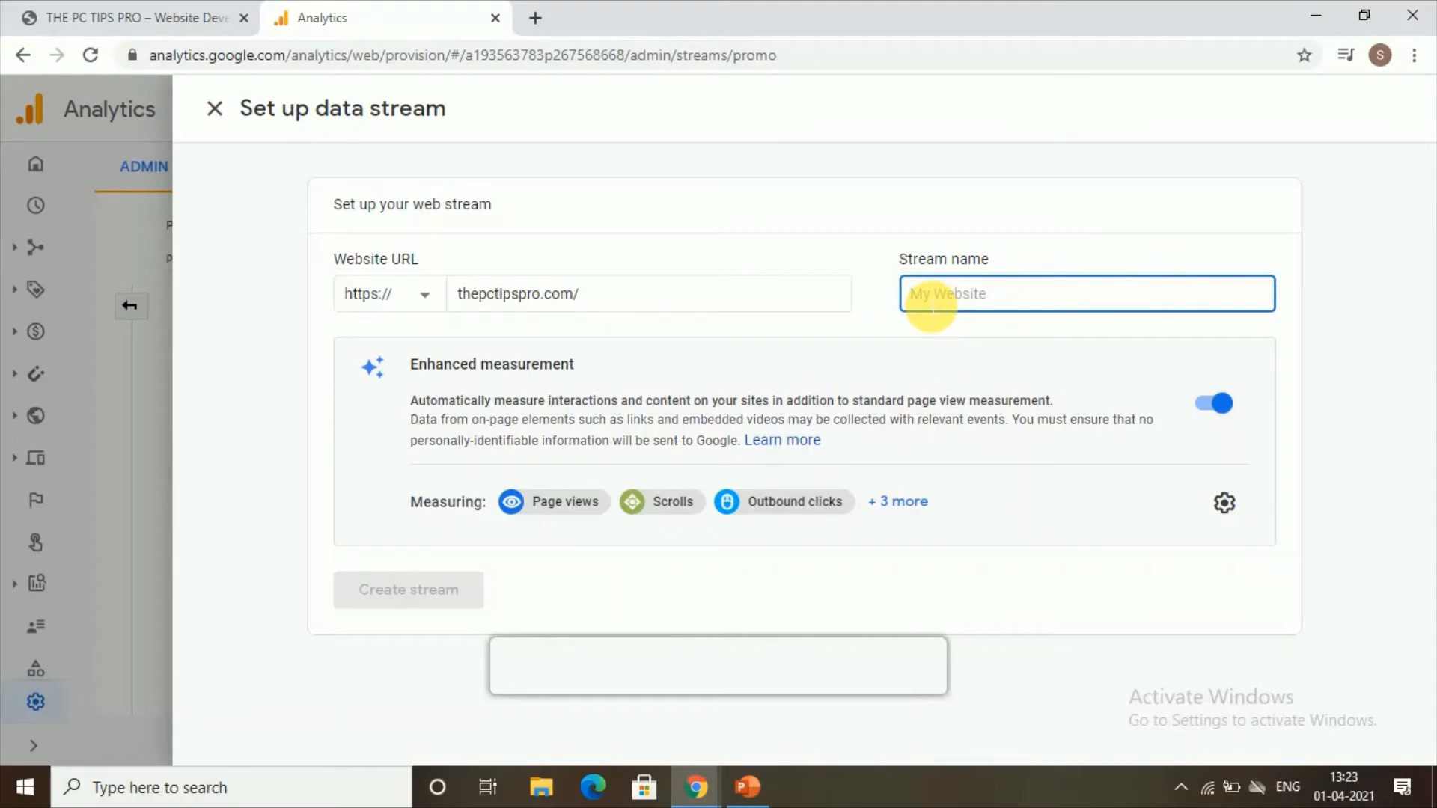
pyautogui.write('t')
pyautogui.press('BackSpace')
pyautogui.write('pc t')
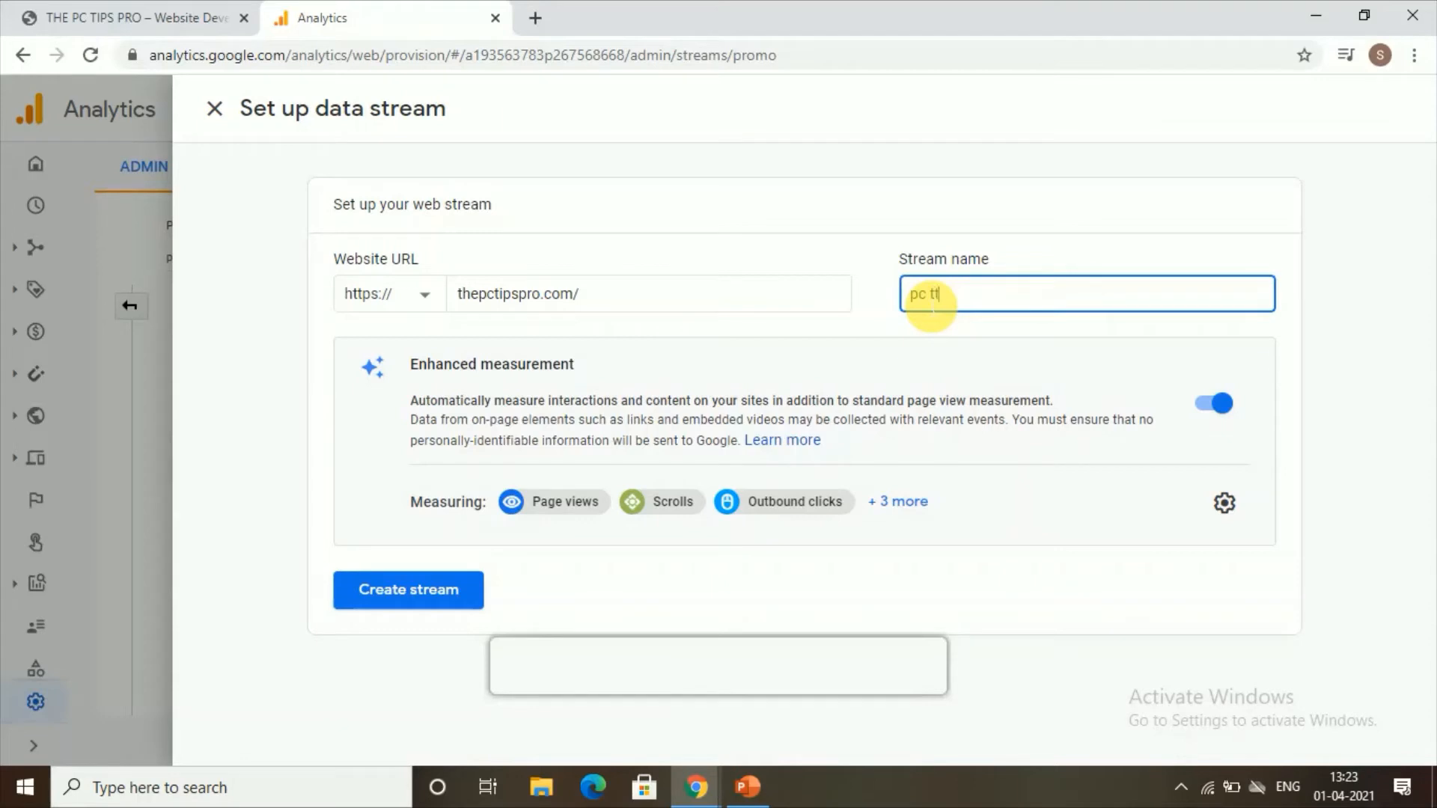
pyautogui.write('ips pro')
pyautogui.click(435, 591)
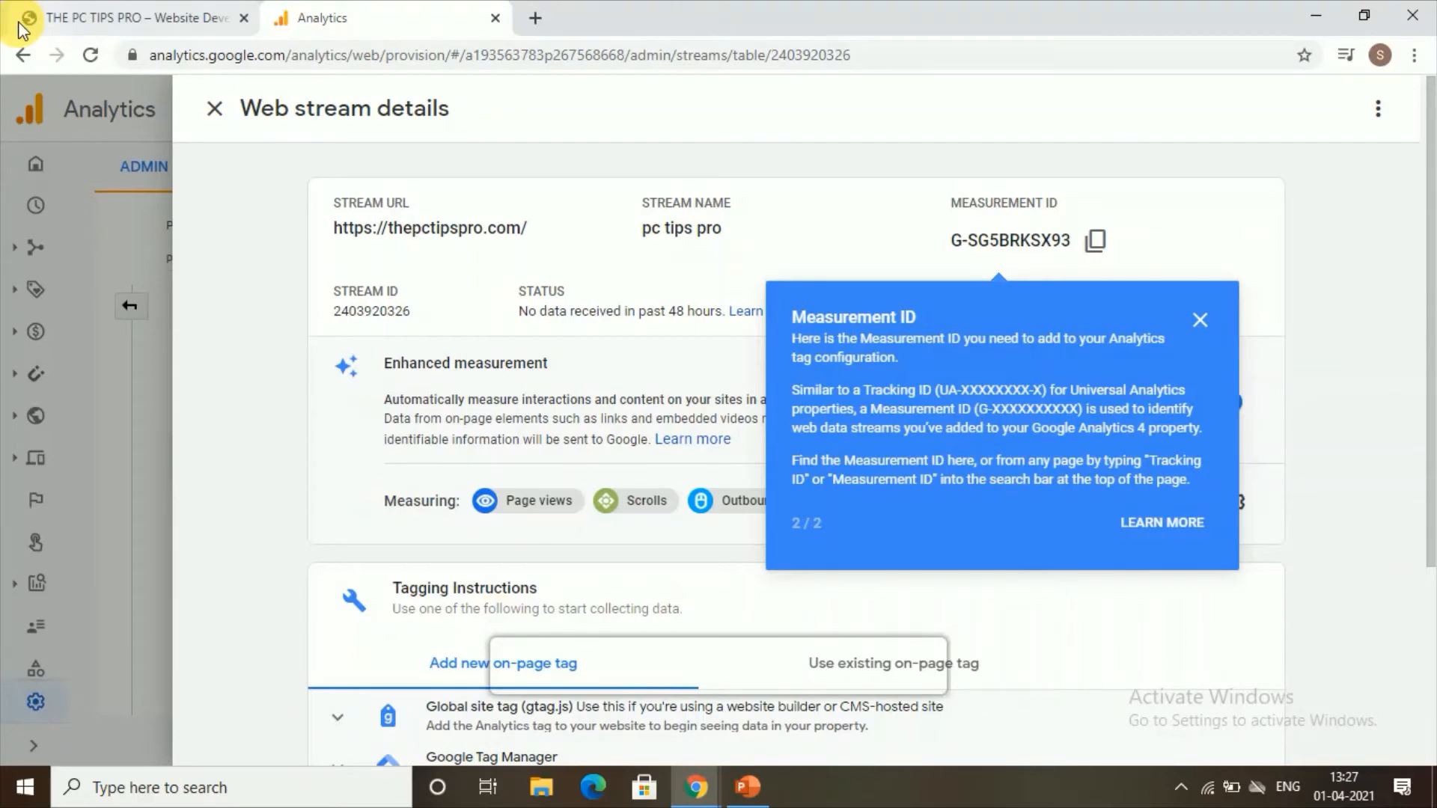
# Switch to the THE PC TIPS PRO site, open its WordPress dashboard and go to the page for adding new plugins
pyautogui.click(22, 28)
pyautogui.moveTo(70, 91)
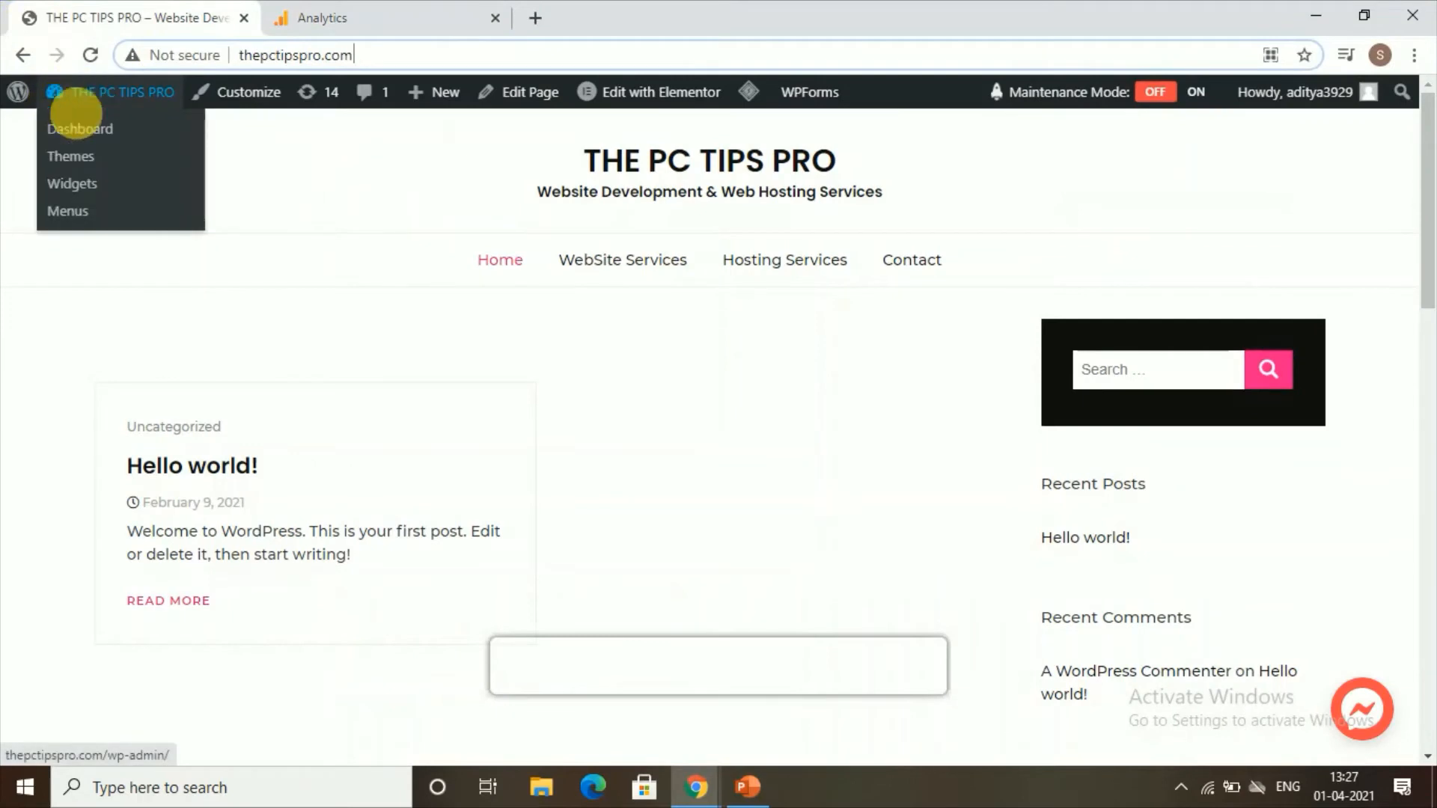
pyautogui.click(79, 131)
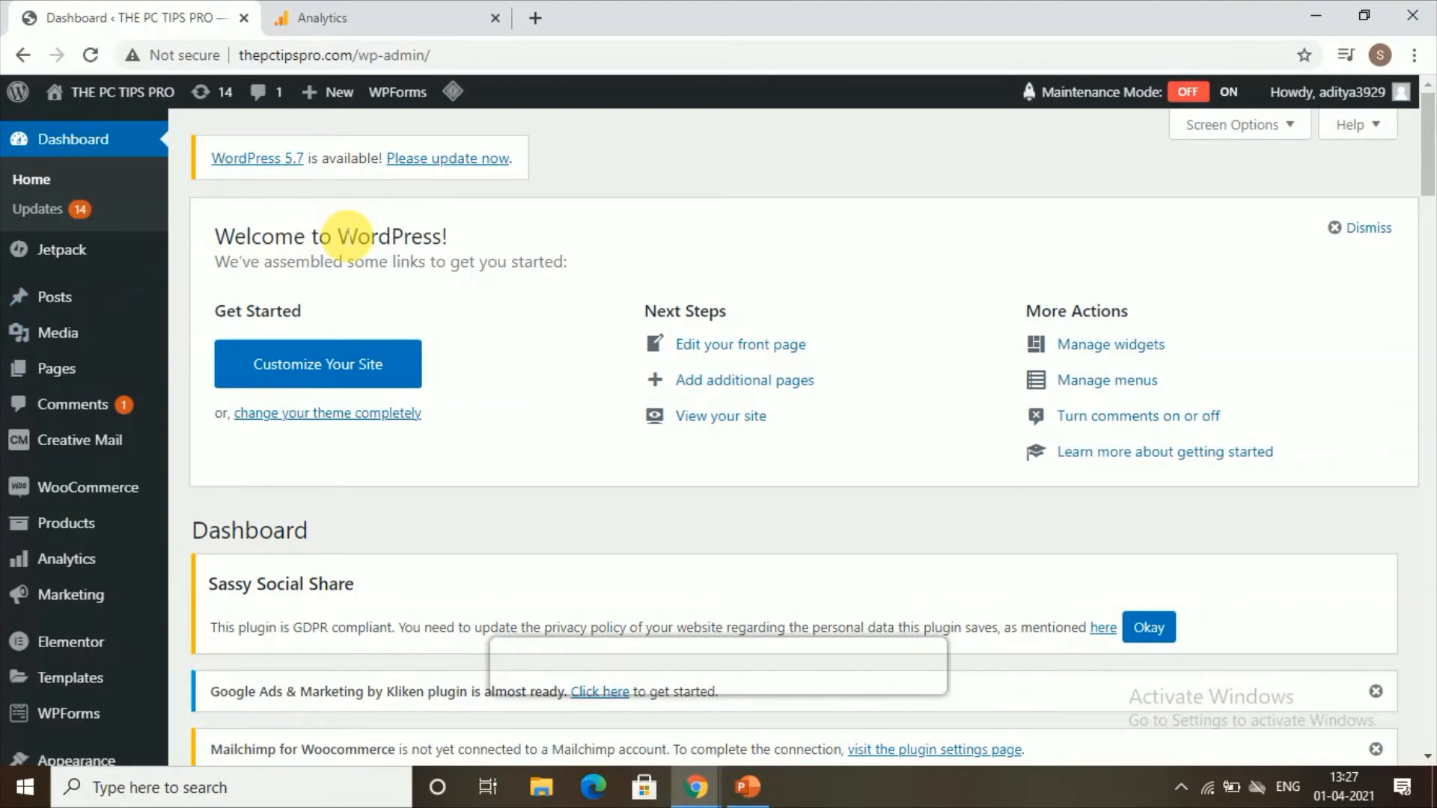
pyautogui.scroll(-6, 314, 281)
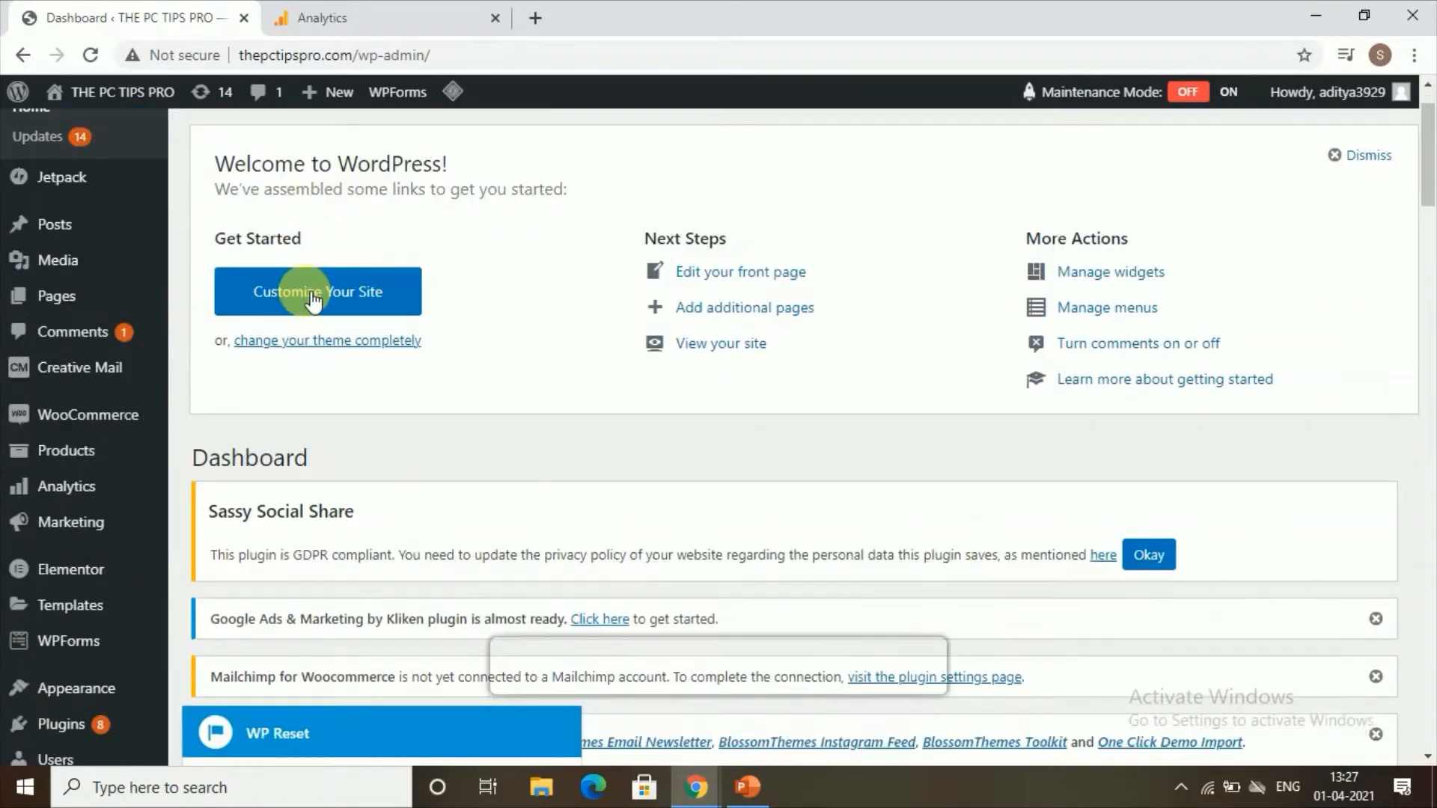
pyautogui.moveTo(66, 358)
pyautogui.scroll(-4, 48, 391)
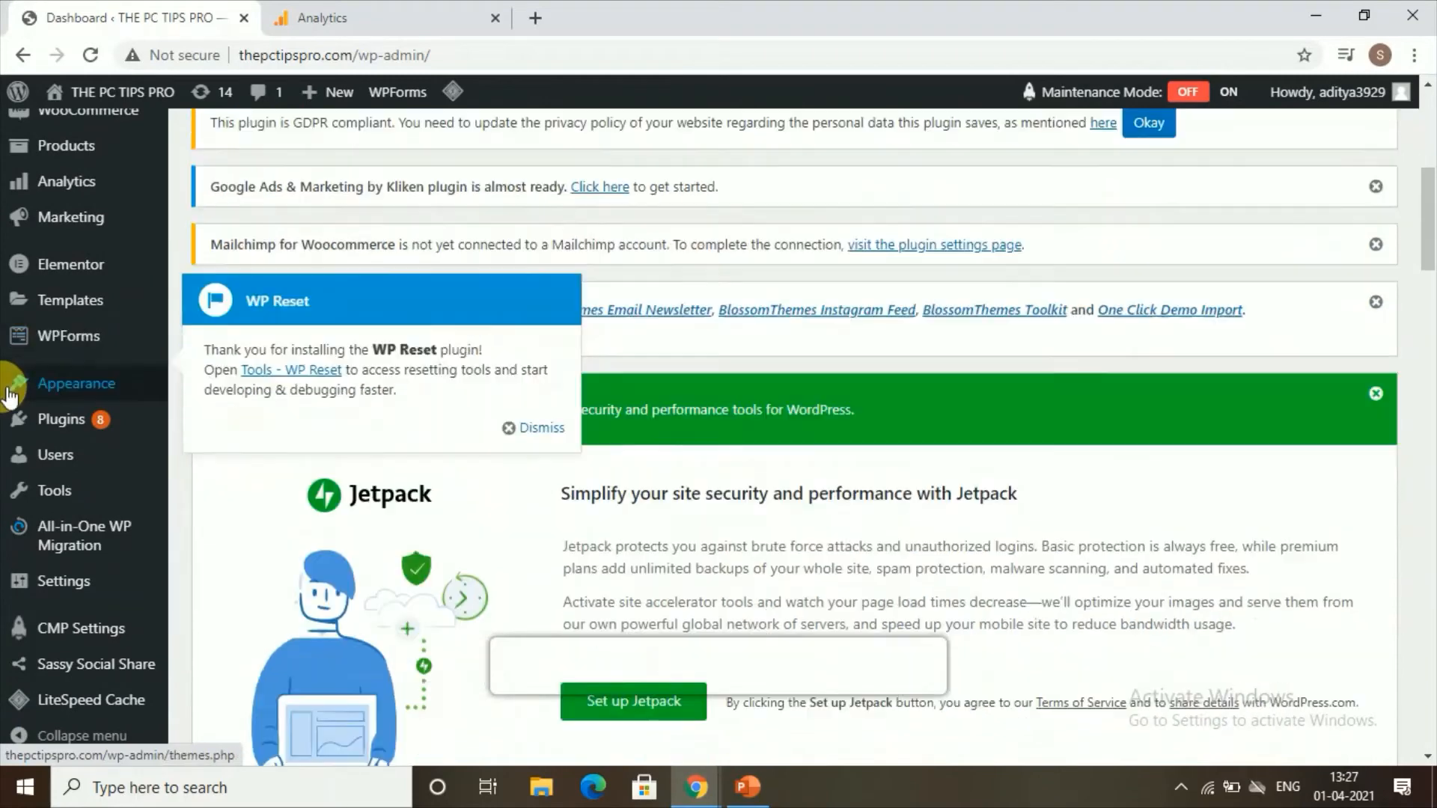
pyautogui.moveTo(86, 419)
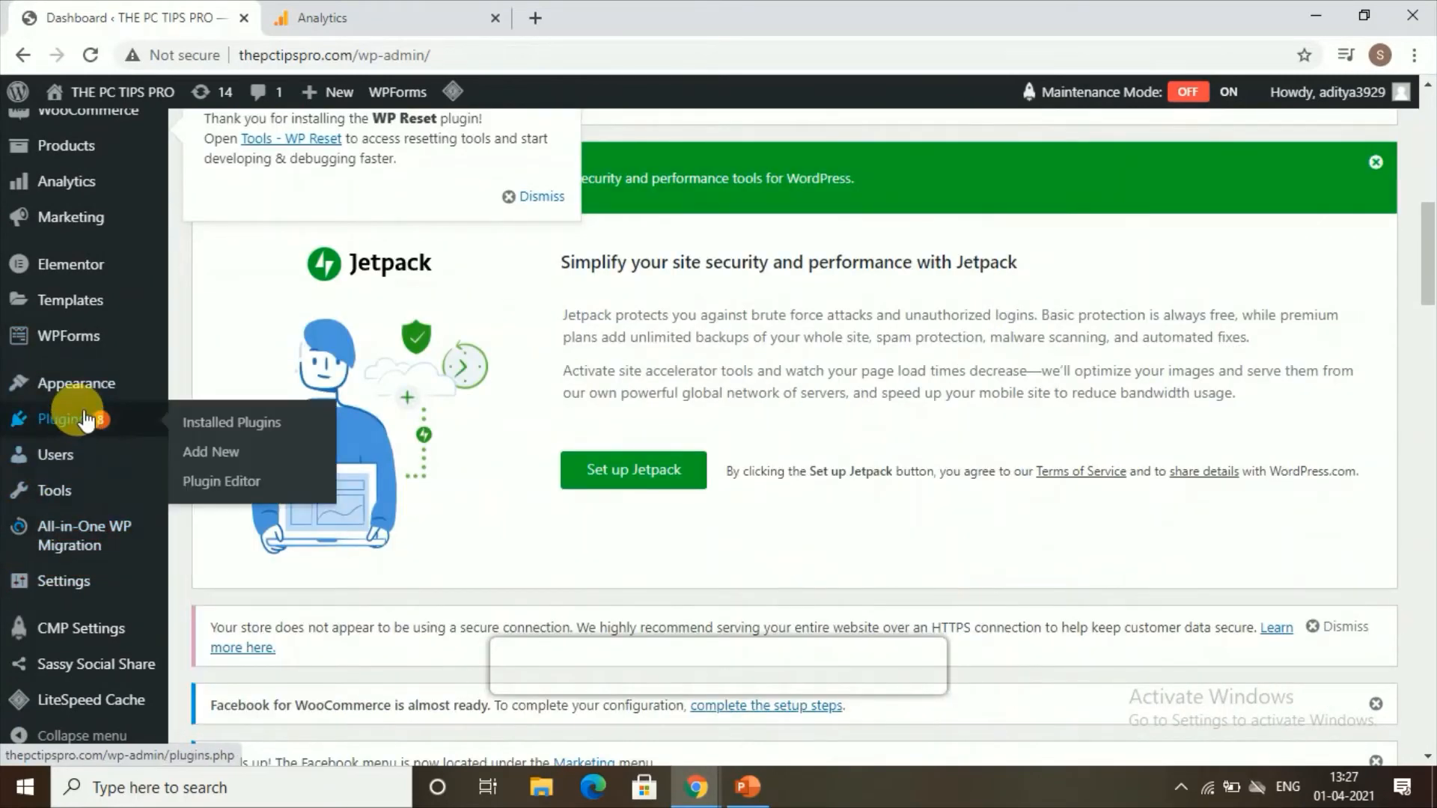
pyautogui.click(204, 452)
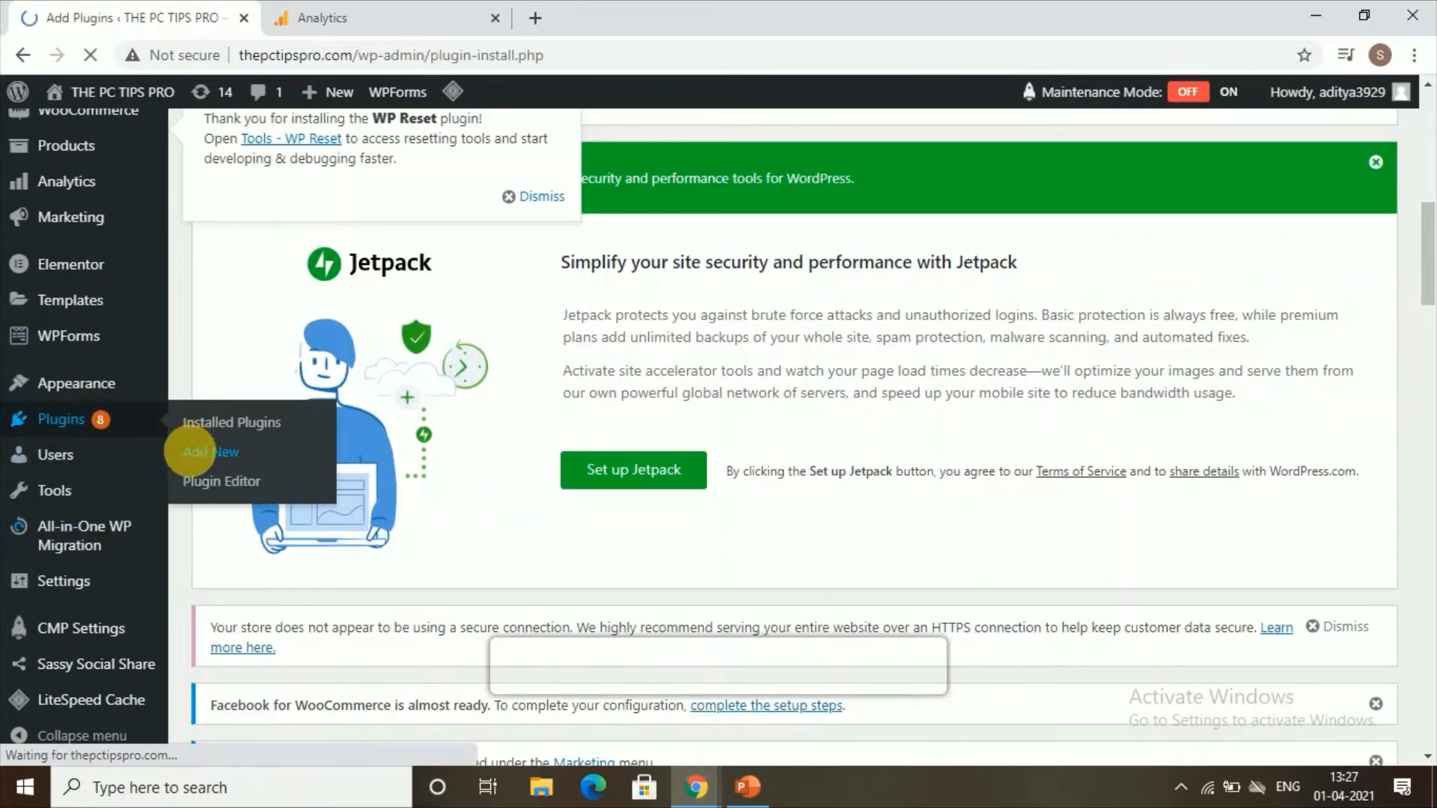
# Search the WordPress plugin directory for site kit by google
pyautogui.scroll(-5, 770, 490)
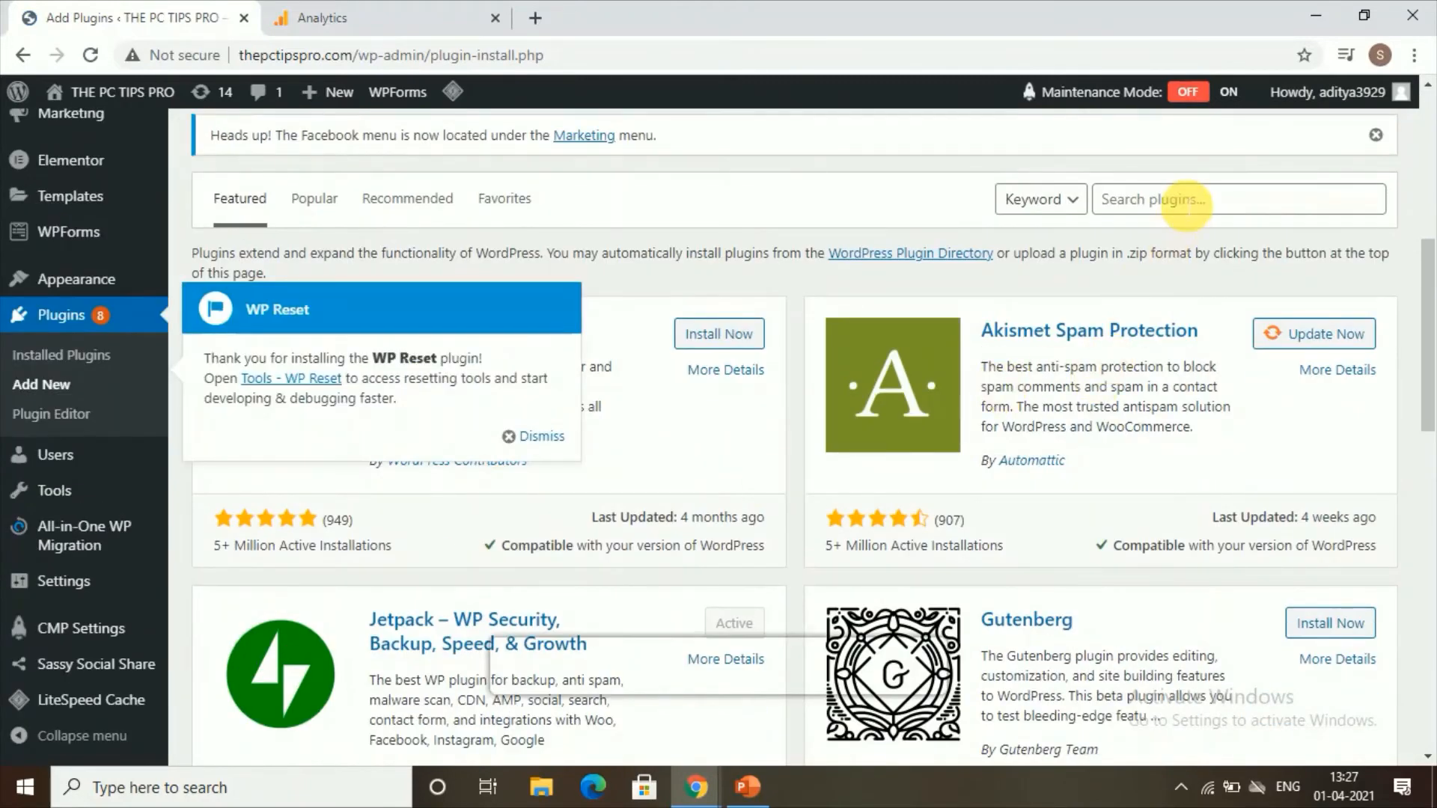
pyautogui.click(1187, 202)
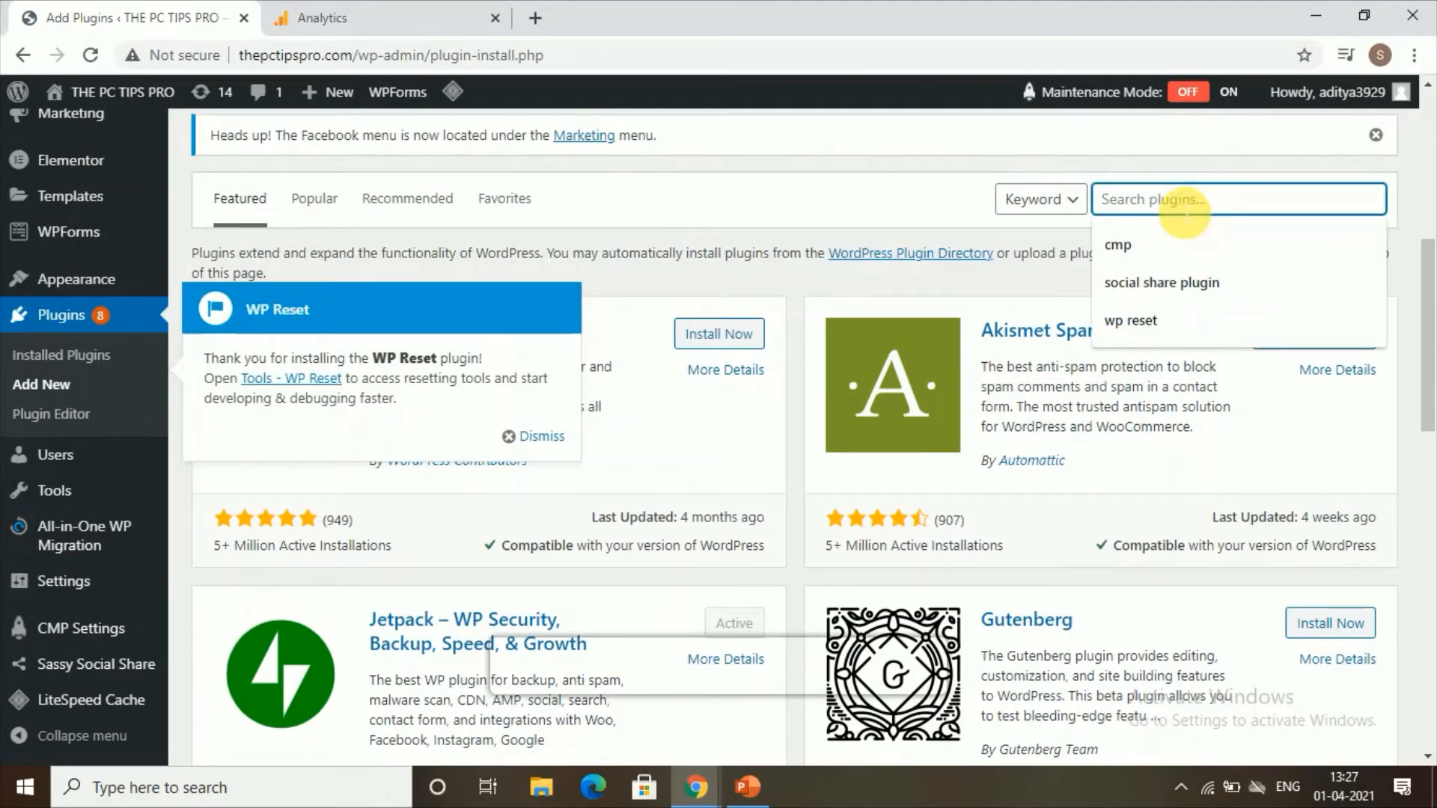
pyautogui.write('d')
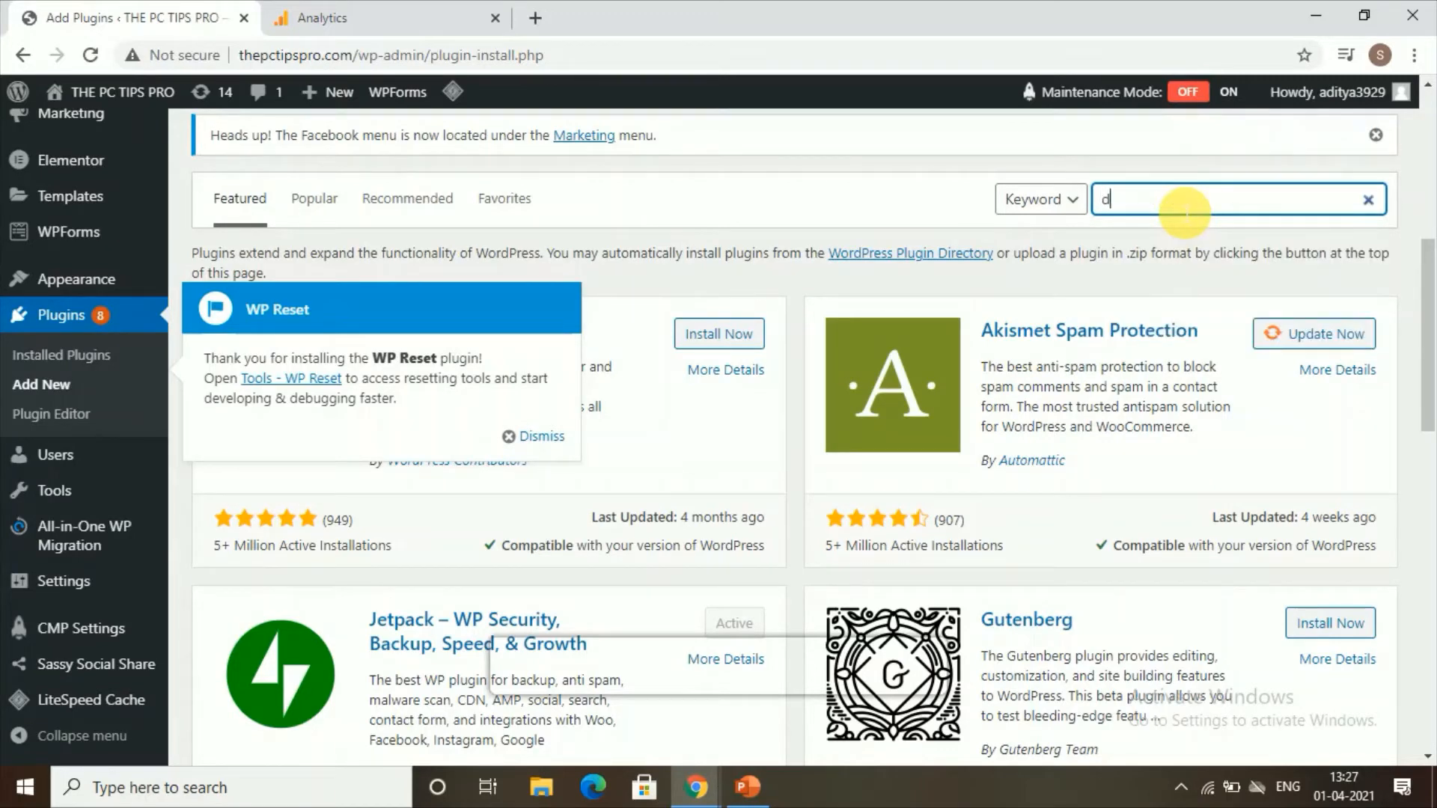
pyautogui.write('sit')
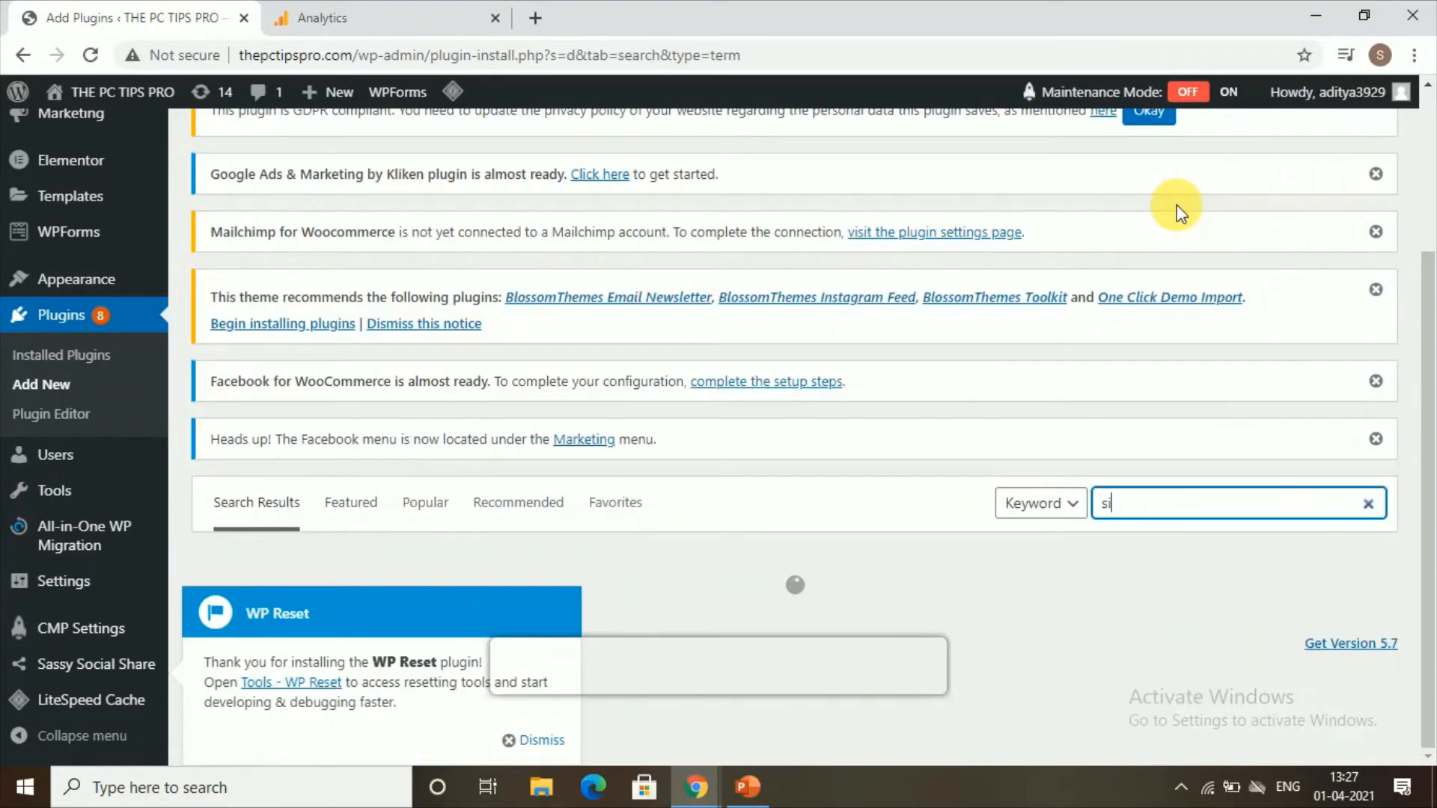
pyautogui.scroll(-4, 1177, 205)
pyautogui.write('e ki')
pyautogui.scroll(-4, 1180, 214)
pyautogui.write('it by goo')
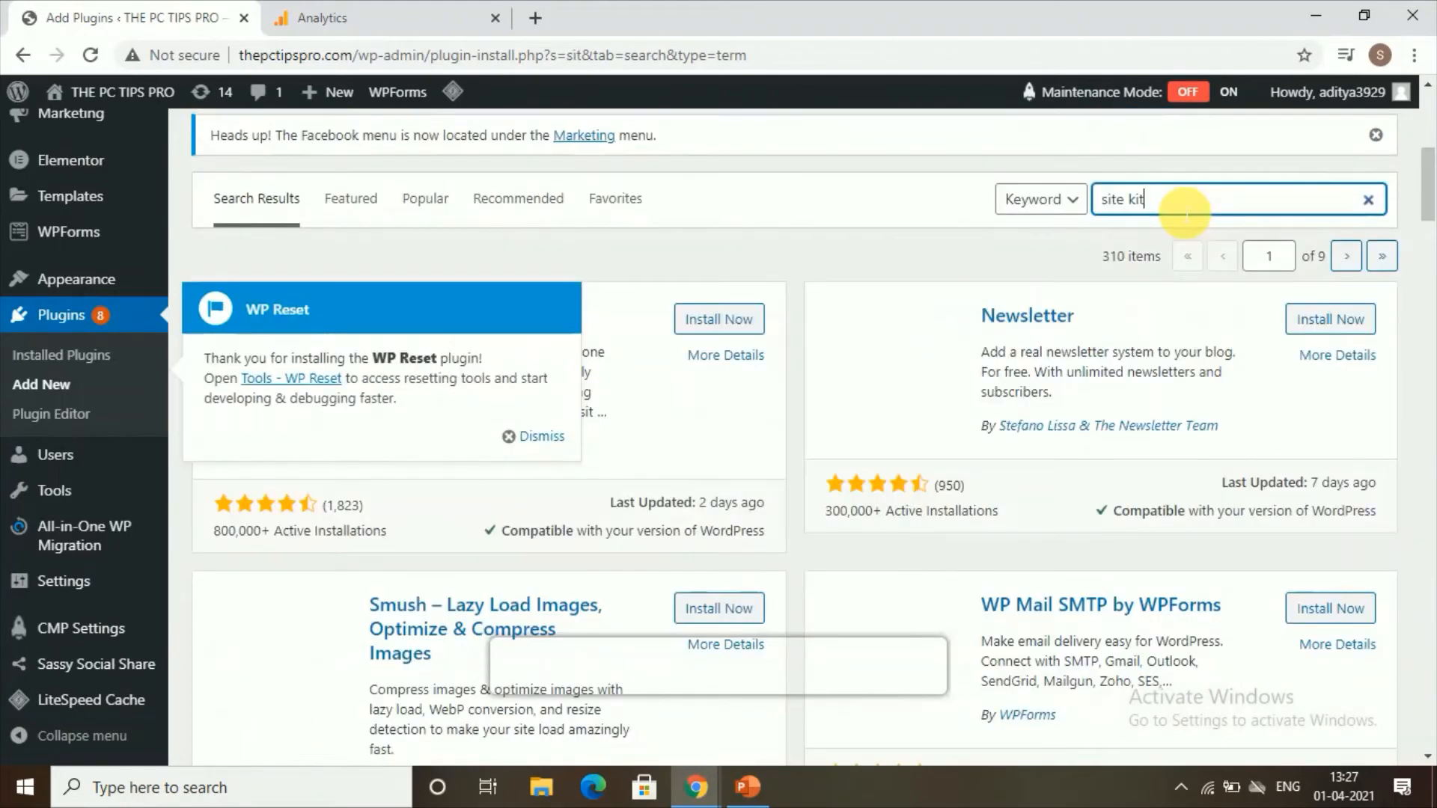
pyautogui.write('gle')
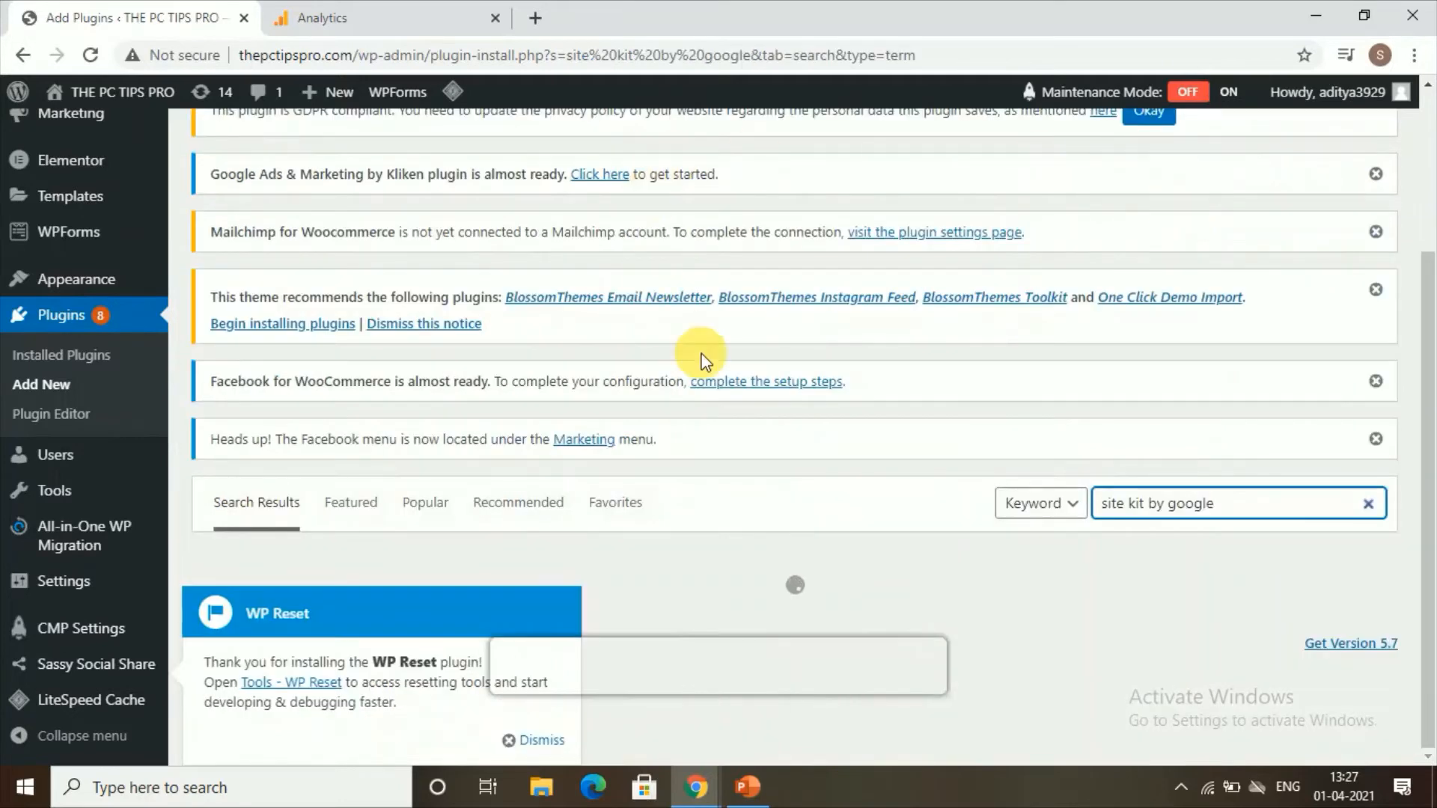
pyautogui.scroll(-4, 1154, 273)
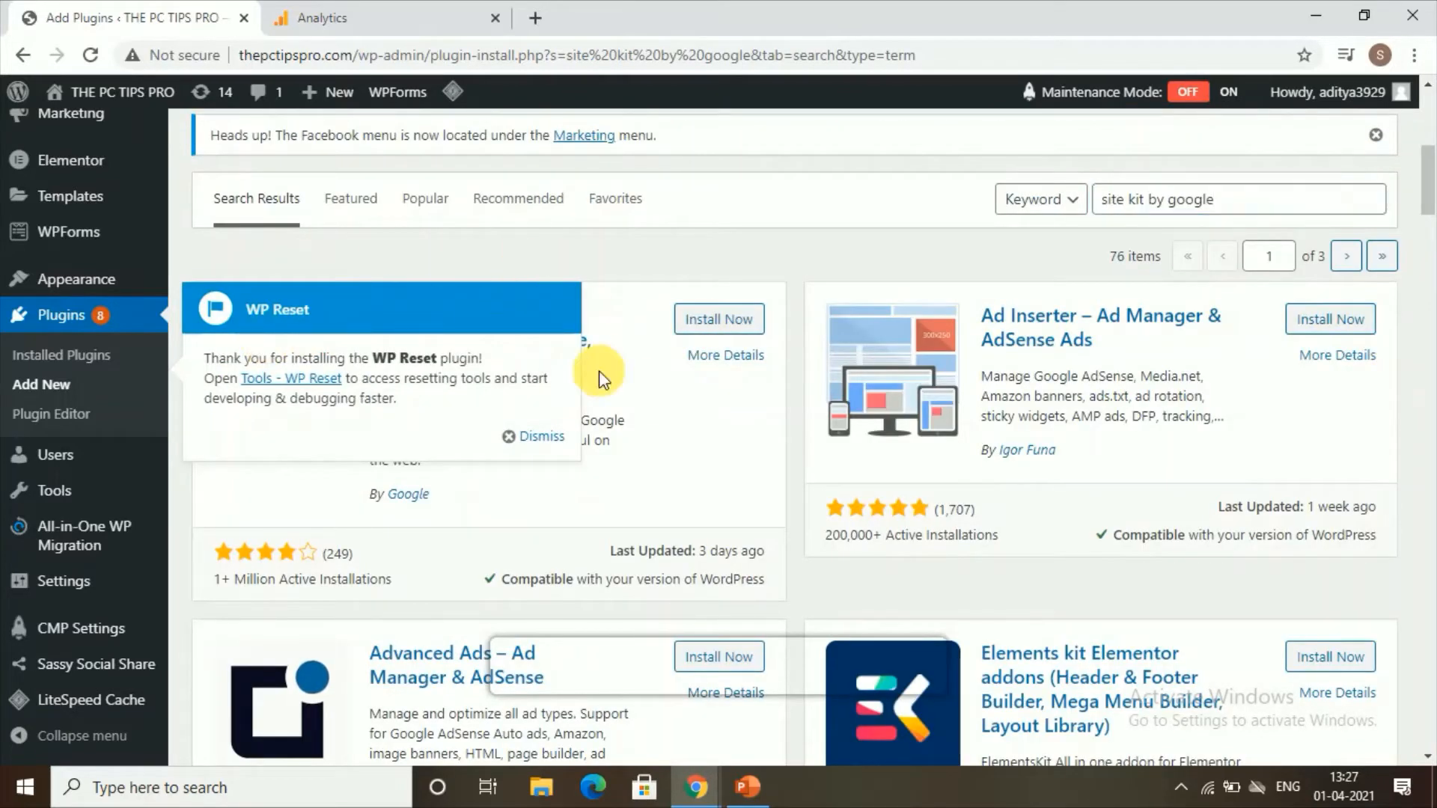
# Dismiss the WP Reset notice covering the results, then install and activate the Site Kit by Google plugin
pyautogui.click(510, 437)
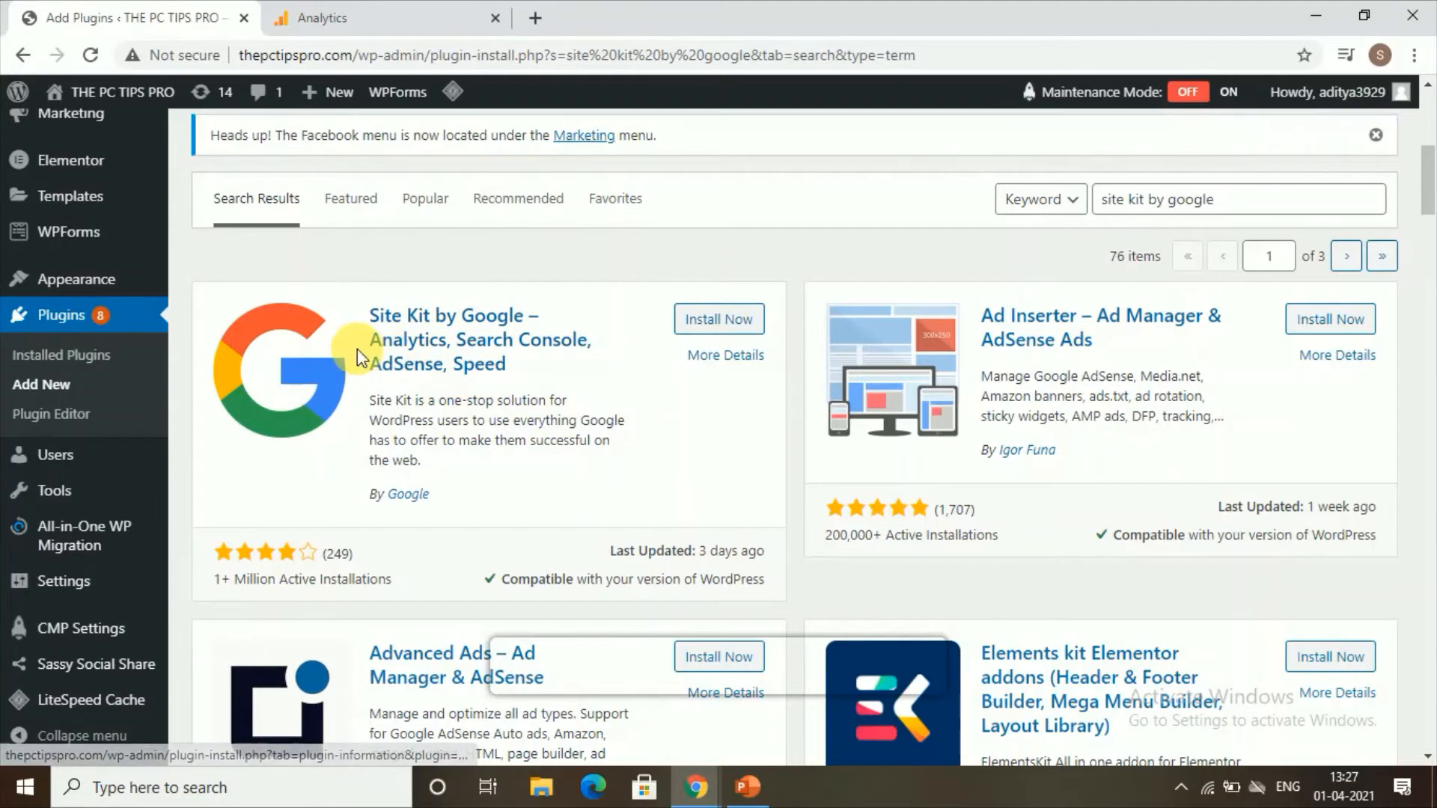
pyautogui.click(693, 328)
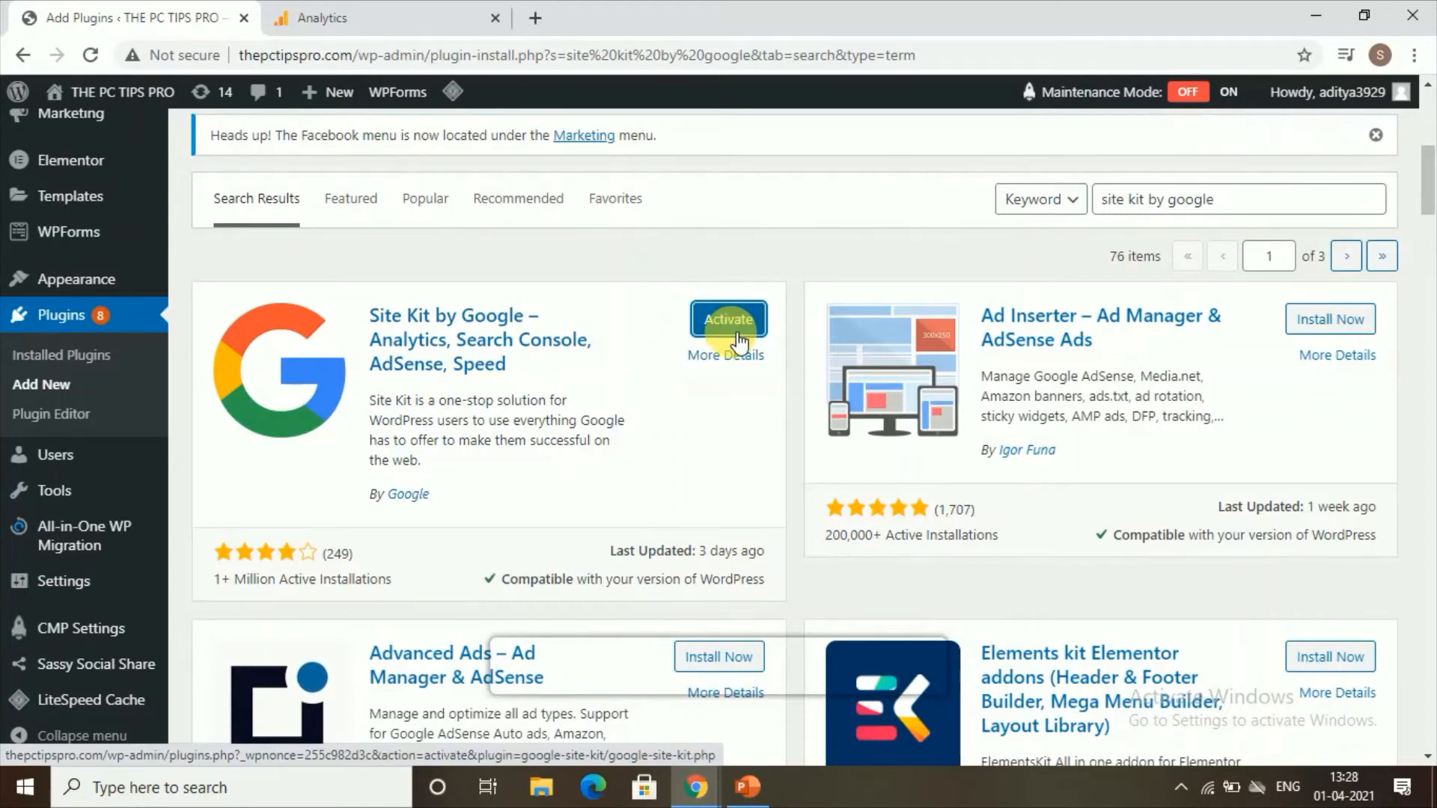
pyautogui.click(717, 322)
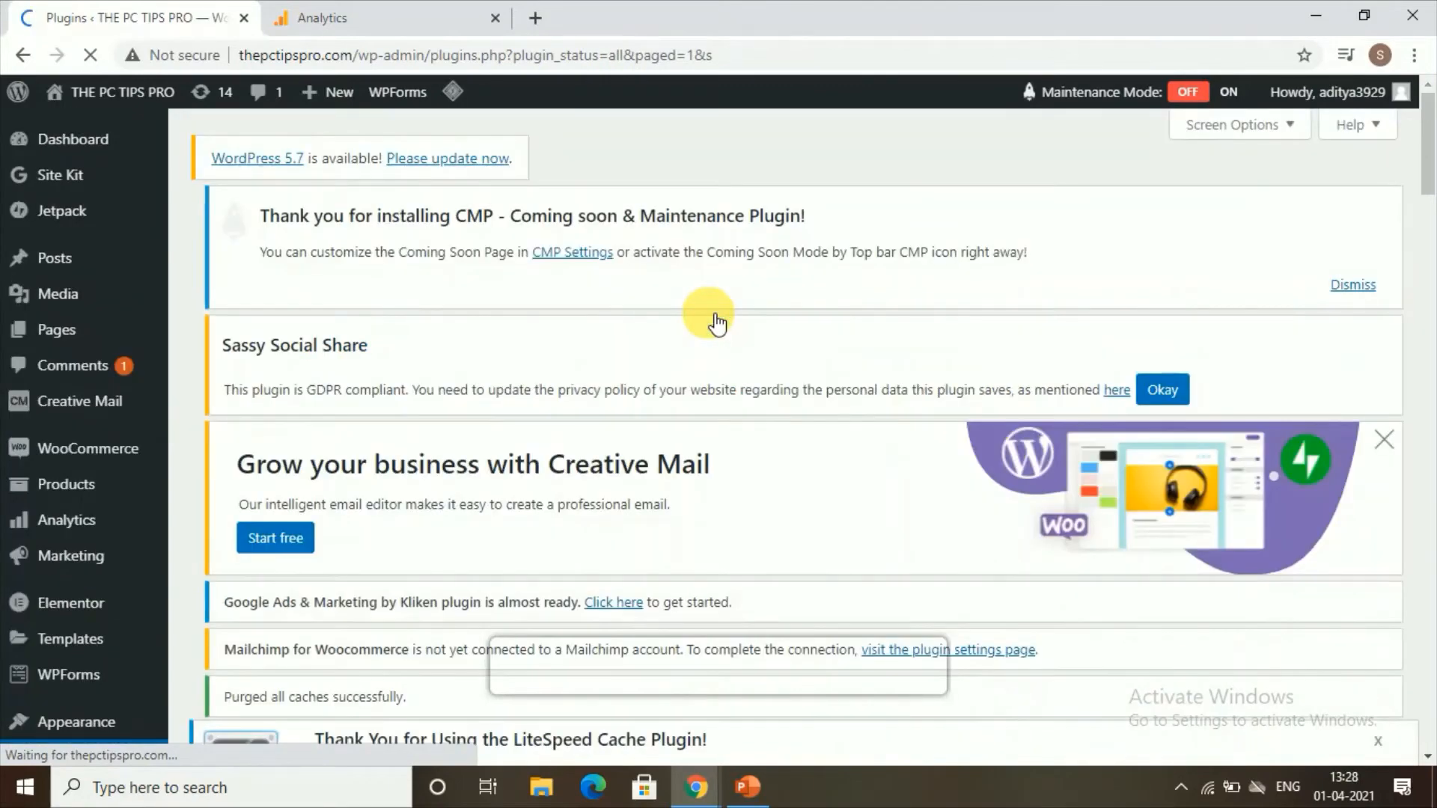
# Start the Site Kit setup from the plugin's activation notice
pyautogui.scroll(-10, 716, 321)
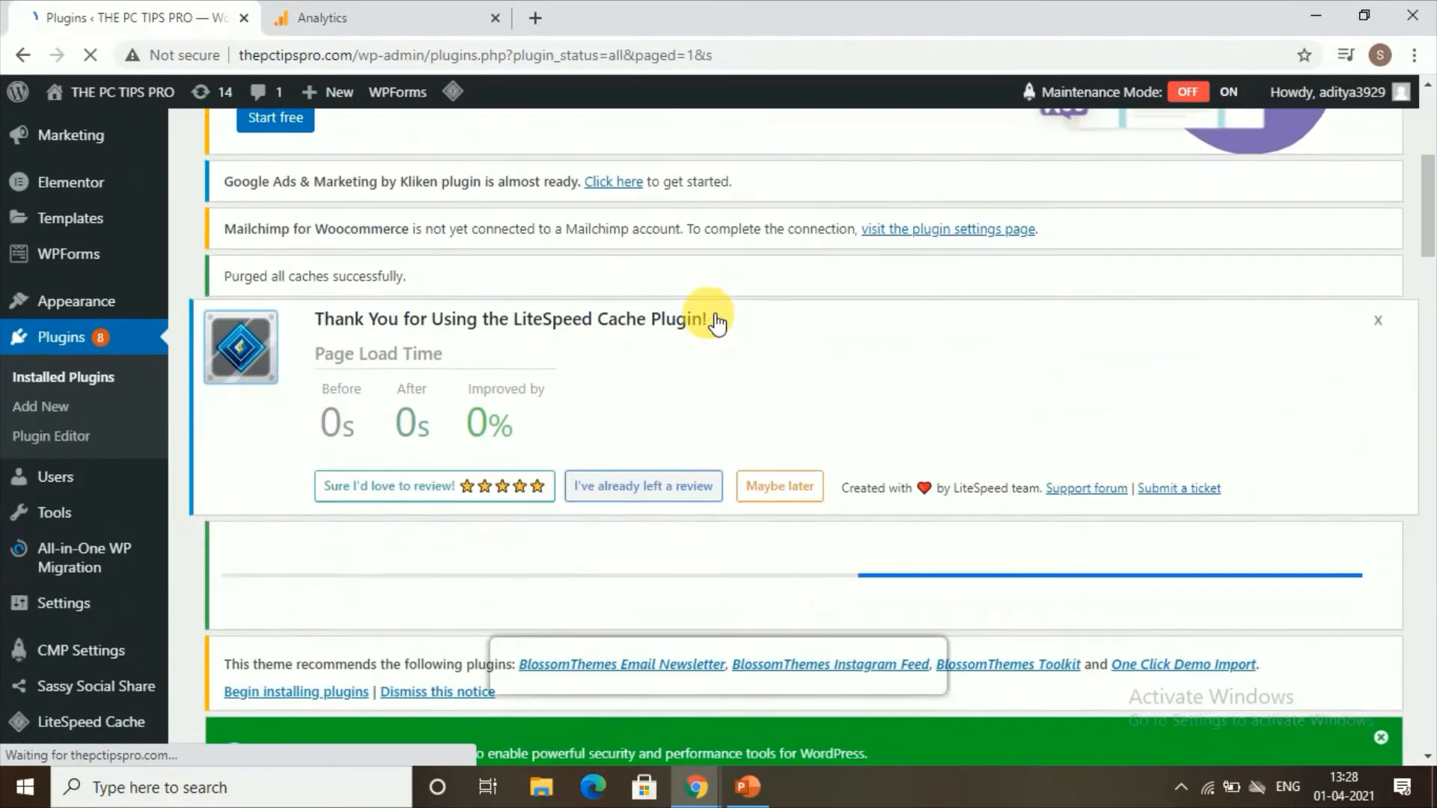
pyautogui.scroll(2, 711, 322)
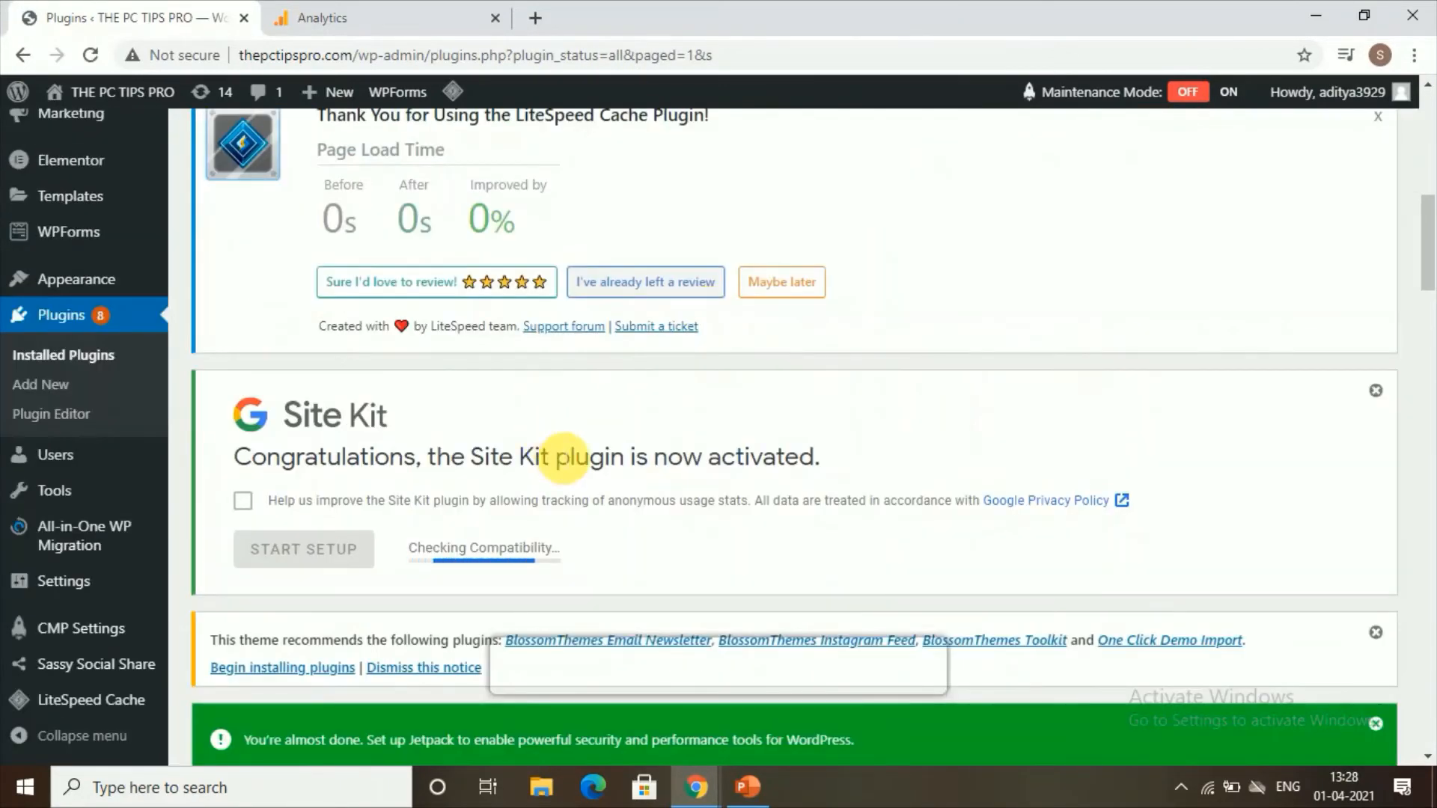
pyautogui.scroll(-2, 479, 516)
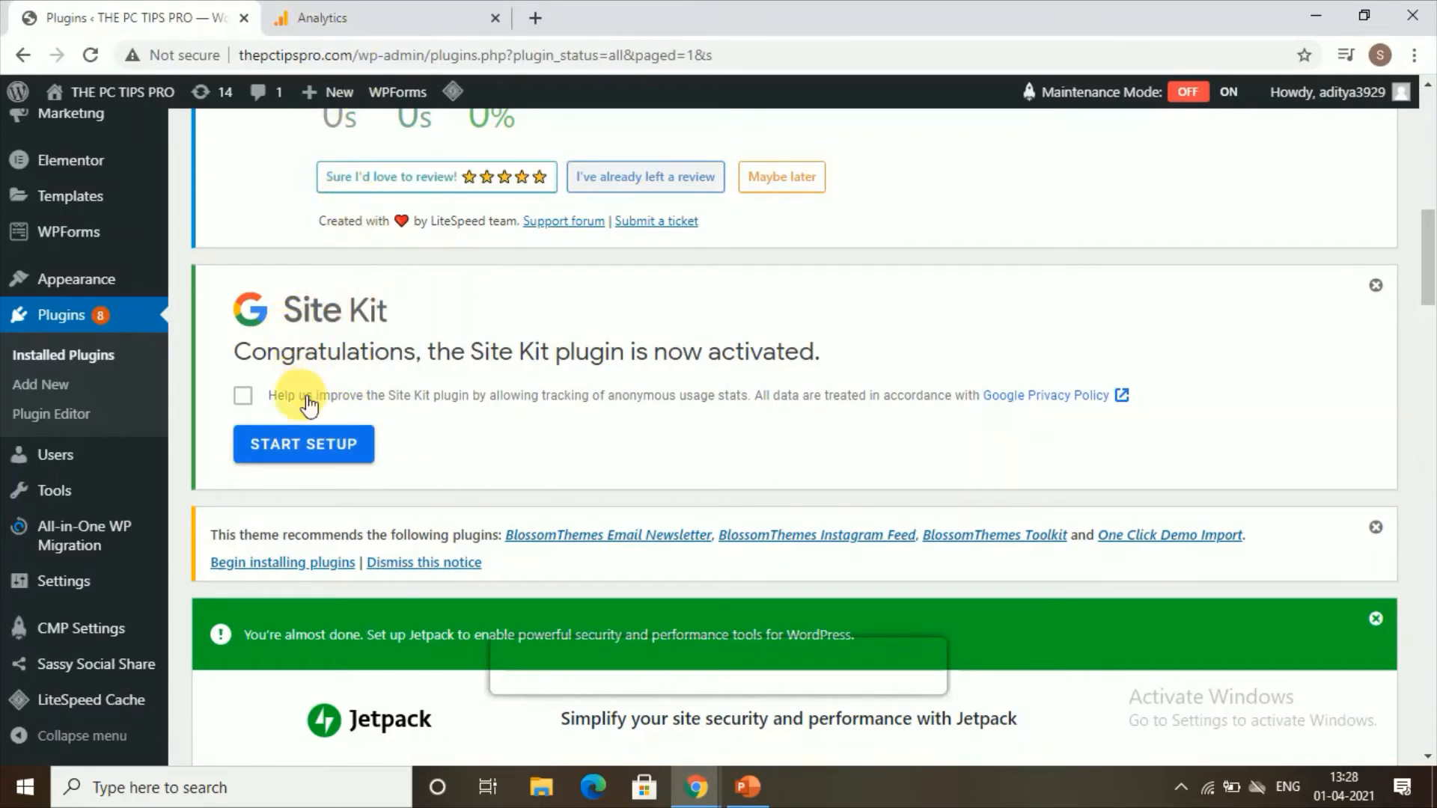
pyautogui.click(325, 449)
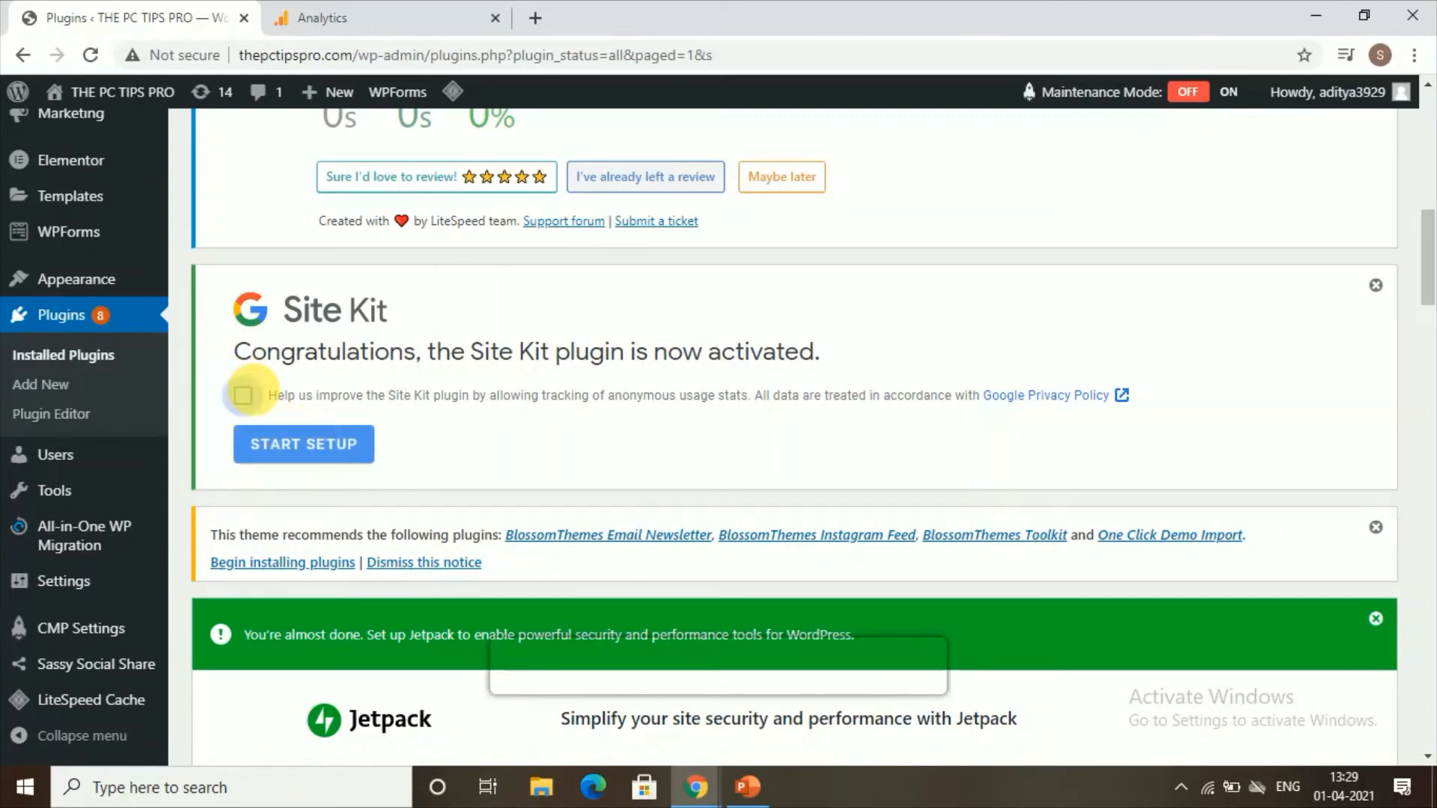
pyautogui.click(284, 449)
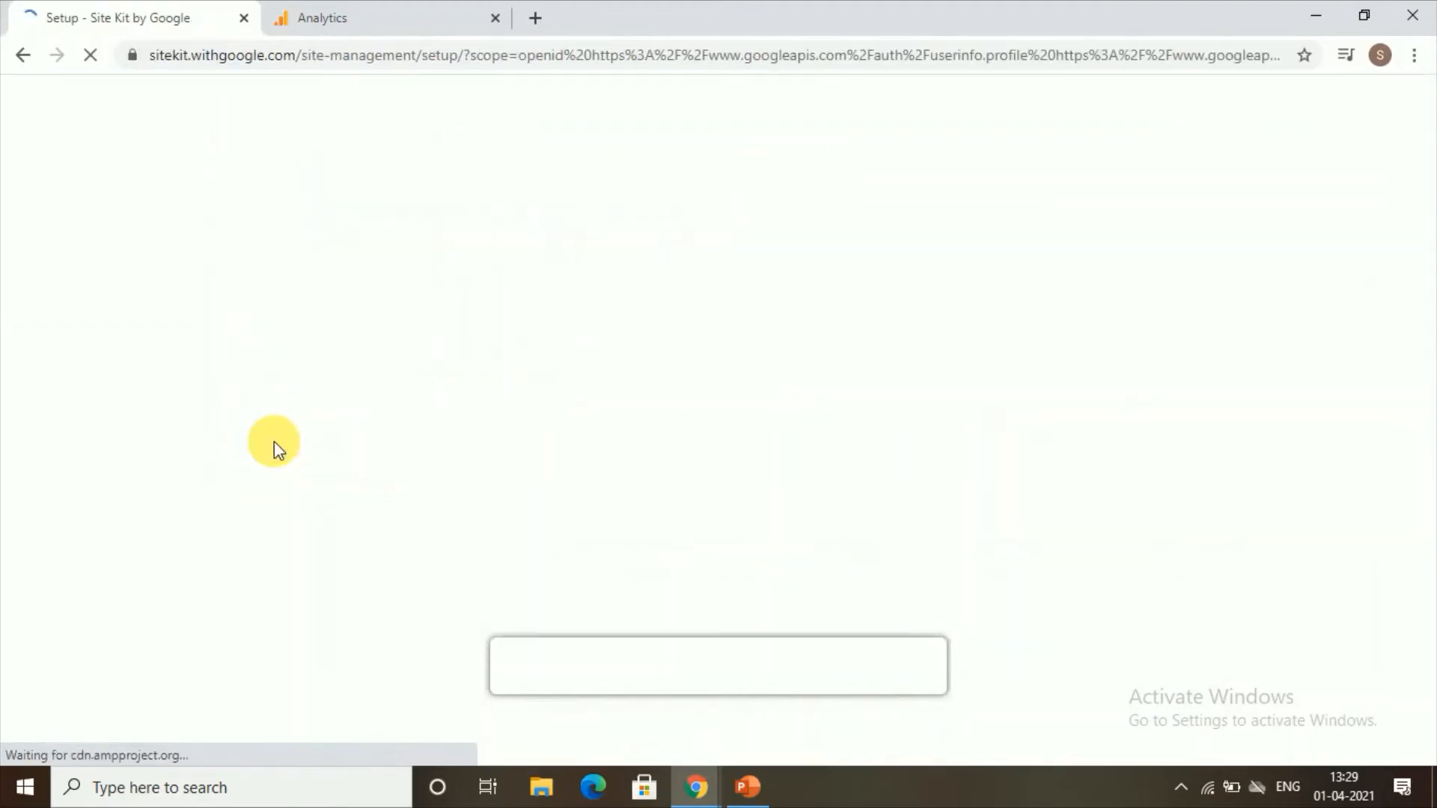
# Sign in to Site Kit with the Google account and grant the requested access
pyautogui.scroll(-2, 344, 430)
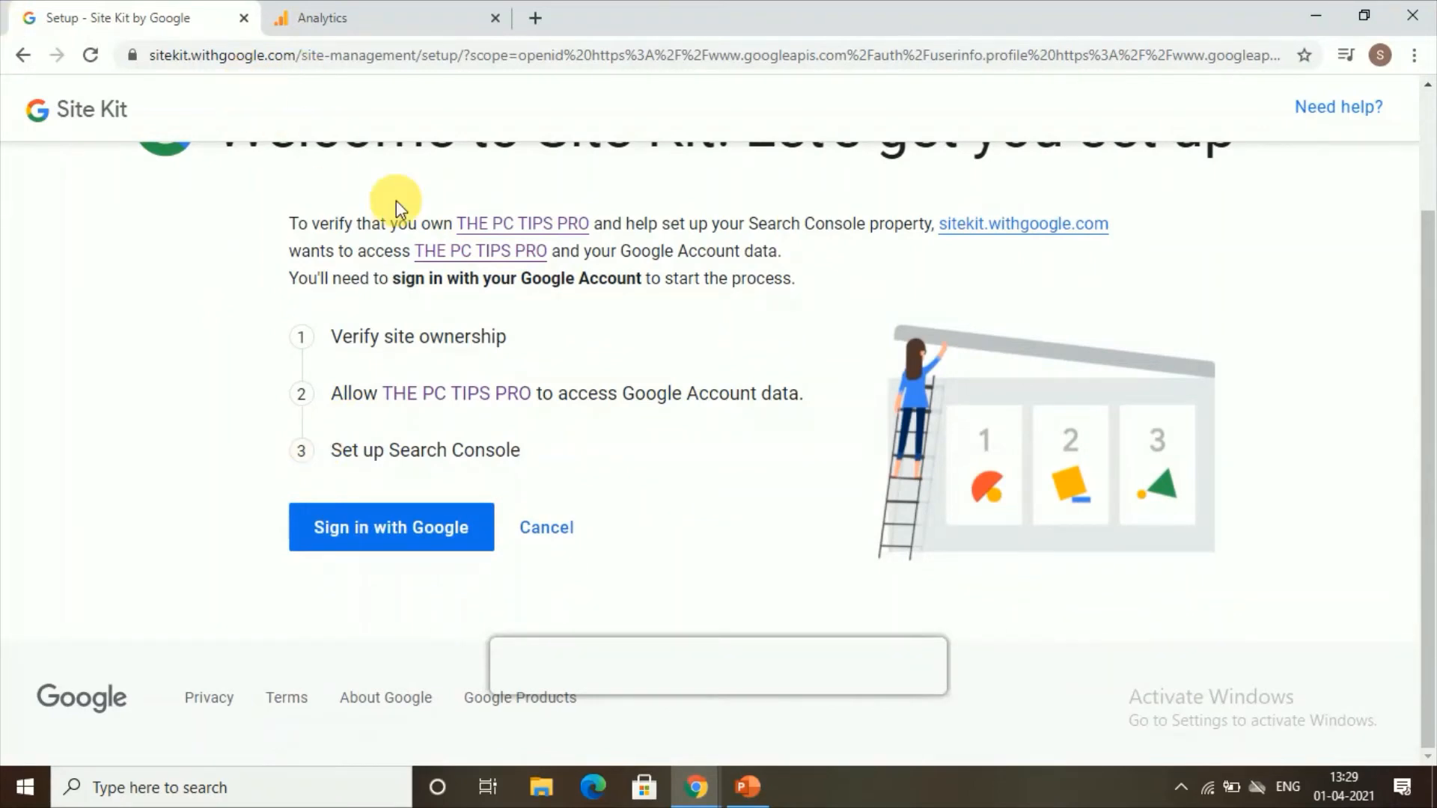
pyautogui.click(400, 540)
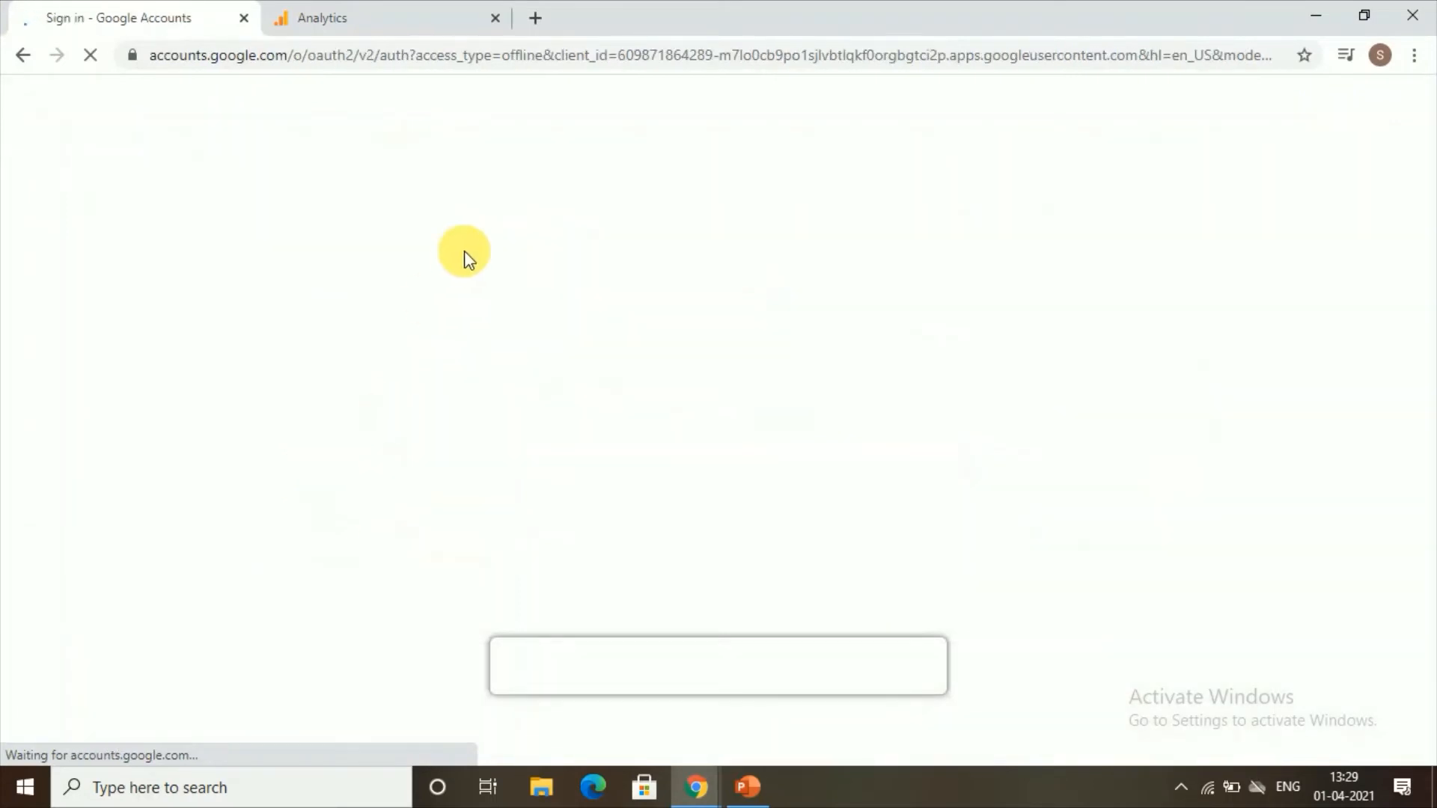
pyautogui.click(845, 603)
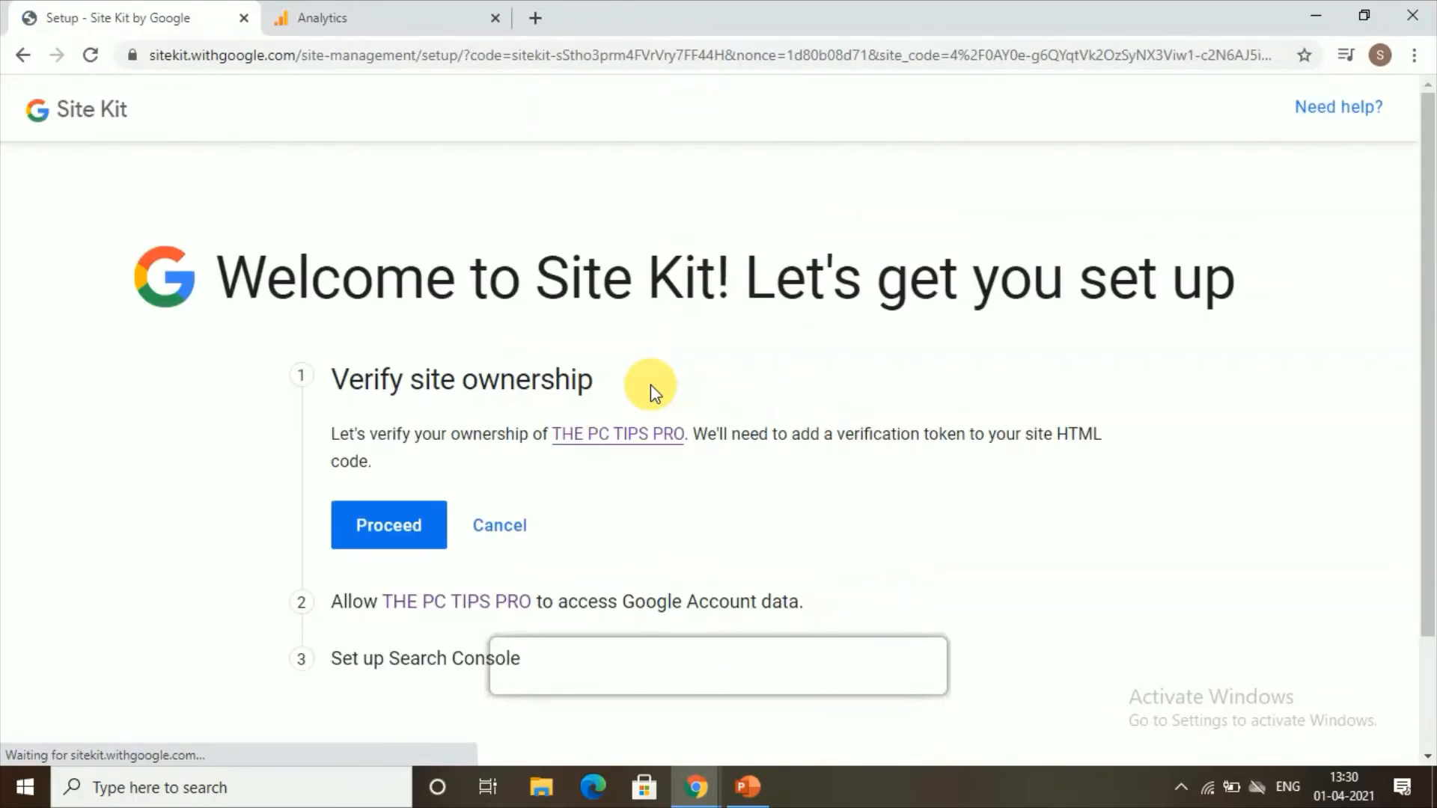
# Verify ownership of THE PC TIPS PRO and allow the site to access Google Account data
pyautogui.scroll(-2, 650, 385)
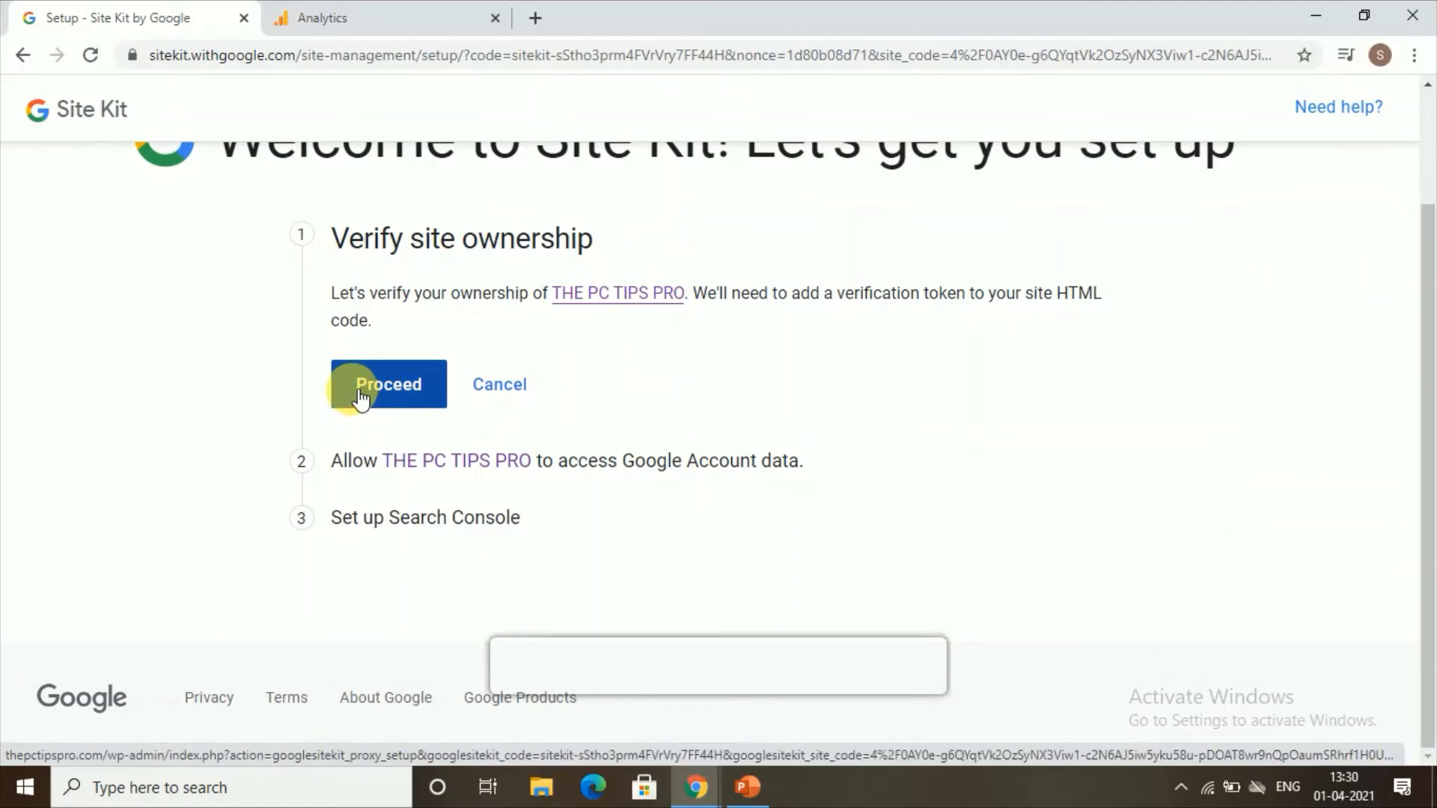
pyautogui.click(392, 384)
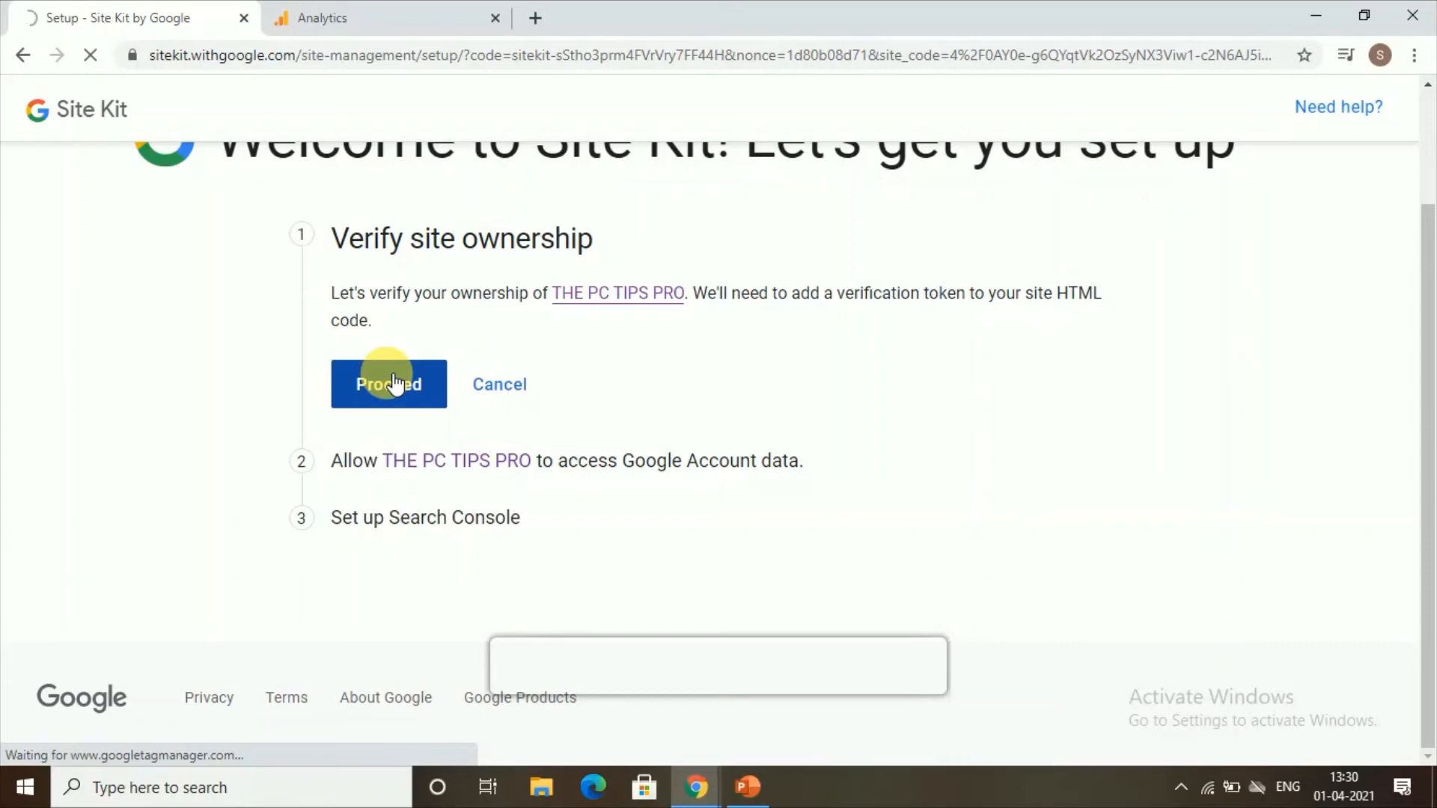
pyautogui.scroll(-1, 386, 408)
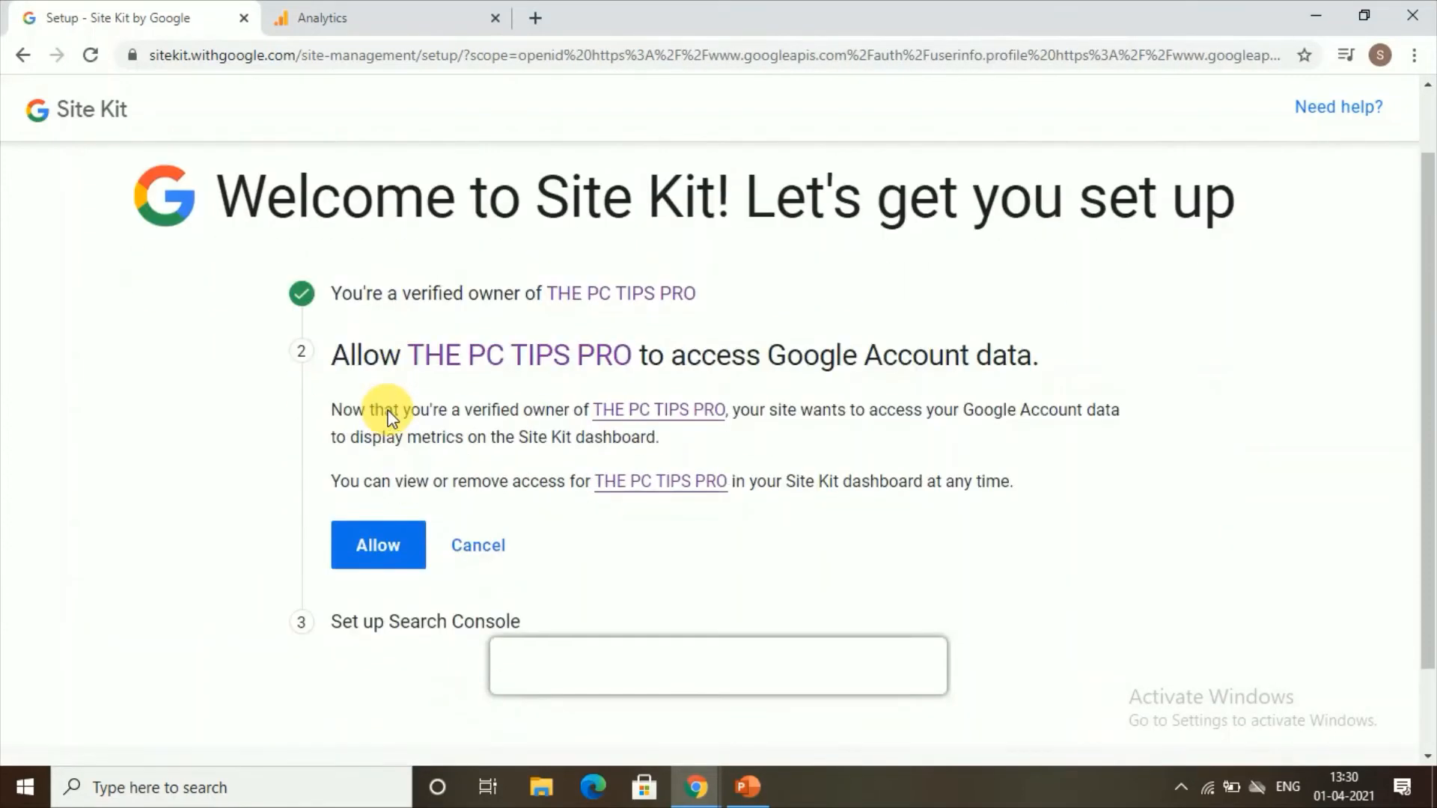
pyautogui.click(391, 534)
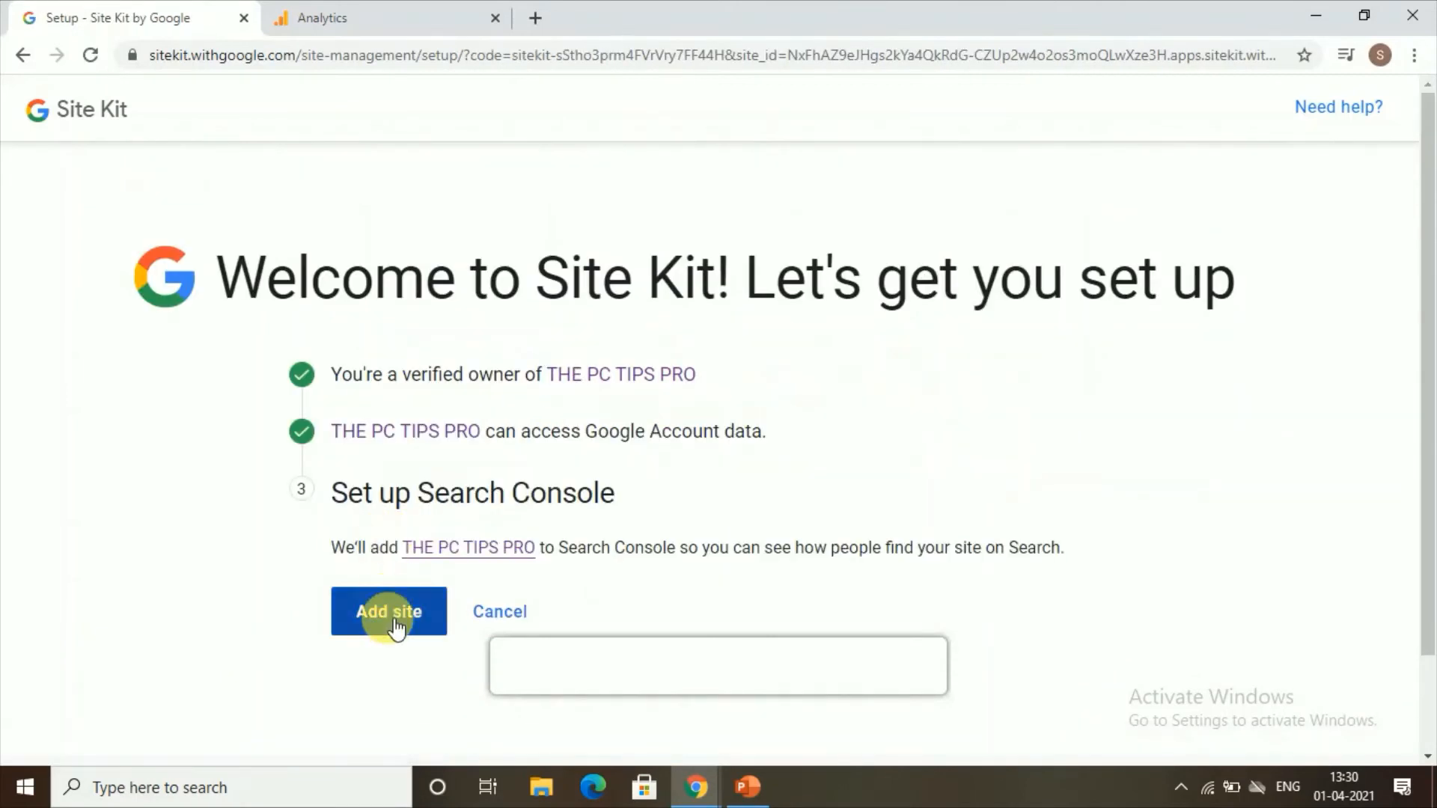
# Add THE PC TIPS PRO to Search Console and continue to the Site Kit dashboard
pyautogui.click(381, 611)
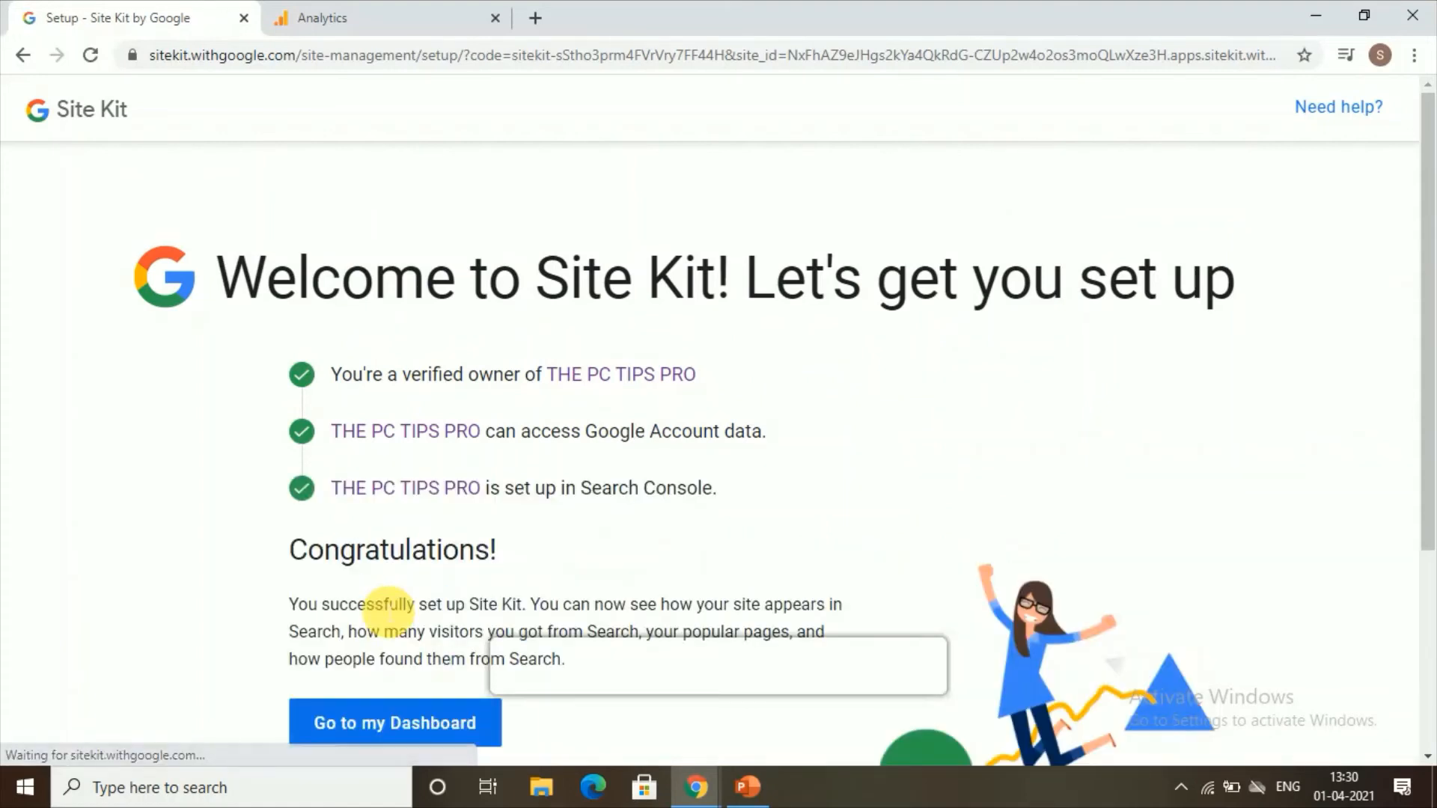
pyautogui.scroll(-4, 388, 605)
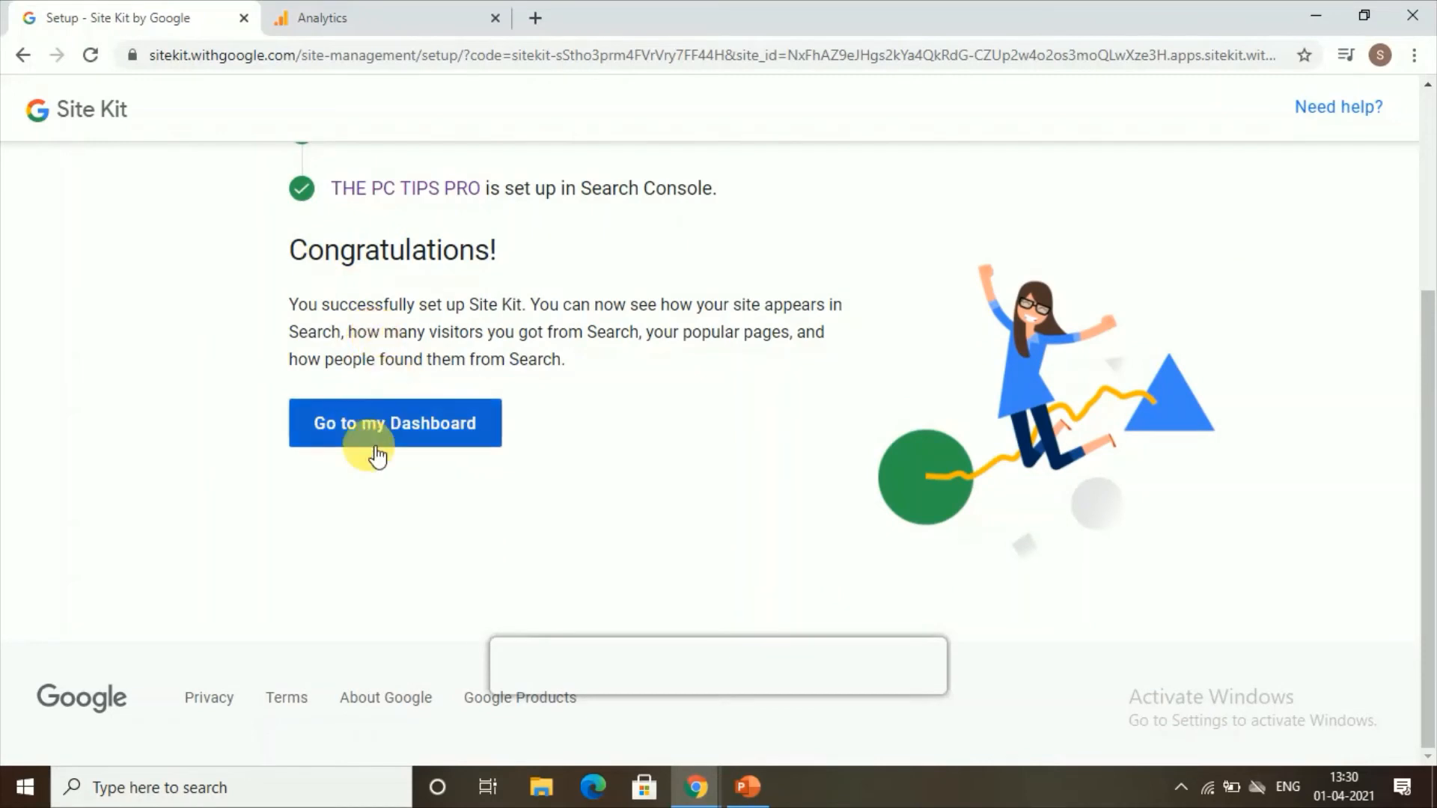
pyautogui.click(352, 432)
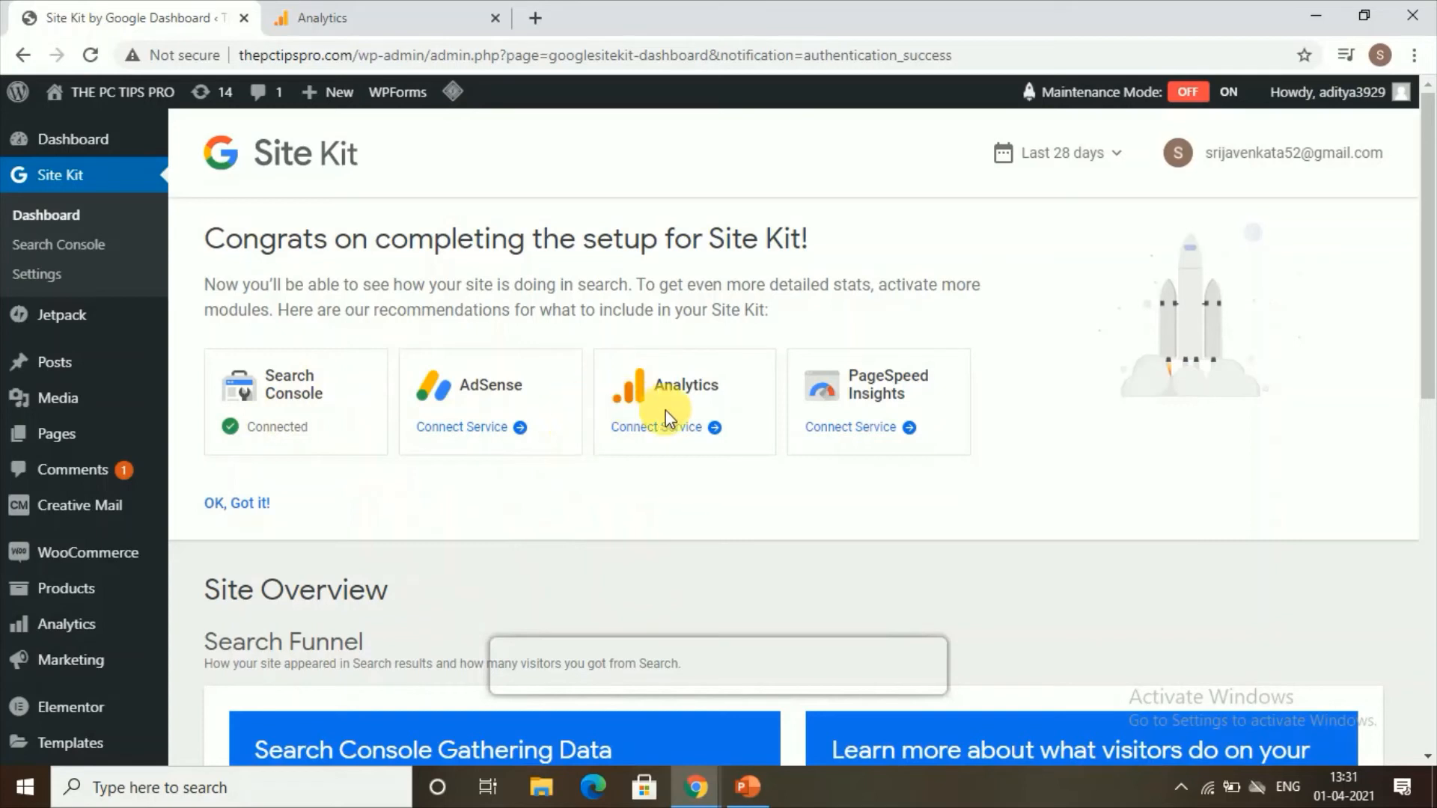
# Connect the Analytics service to Site Kit and allow the requested Google account permissions
pyautogui.click(659, 434)
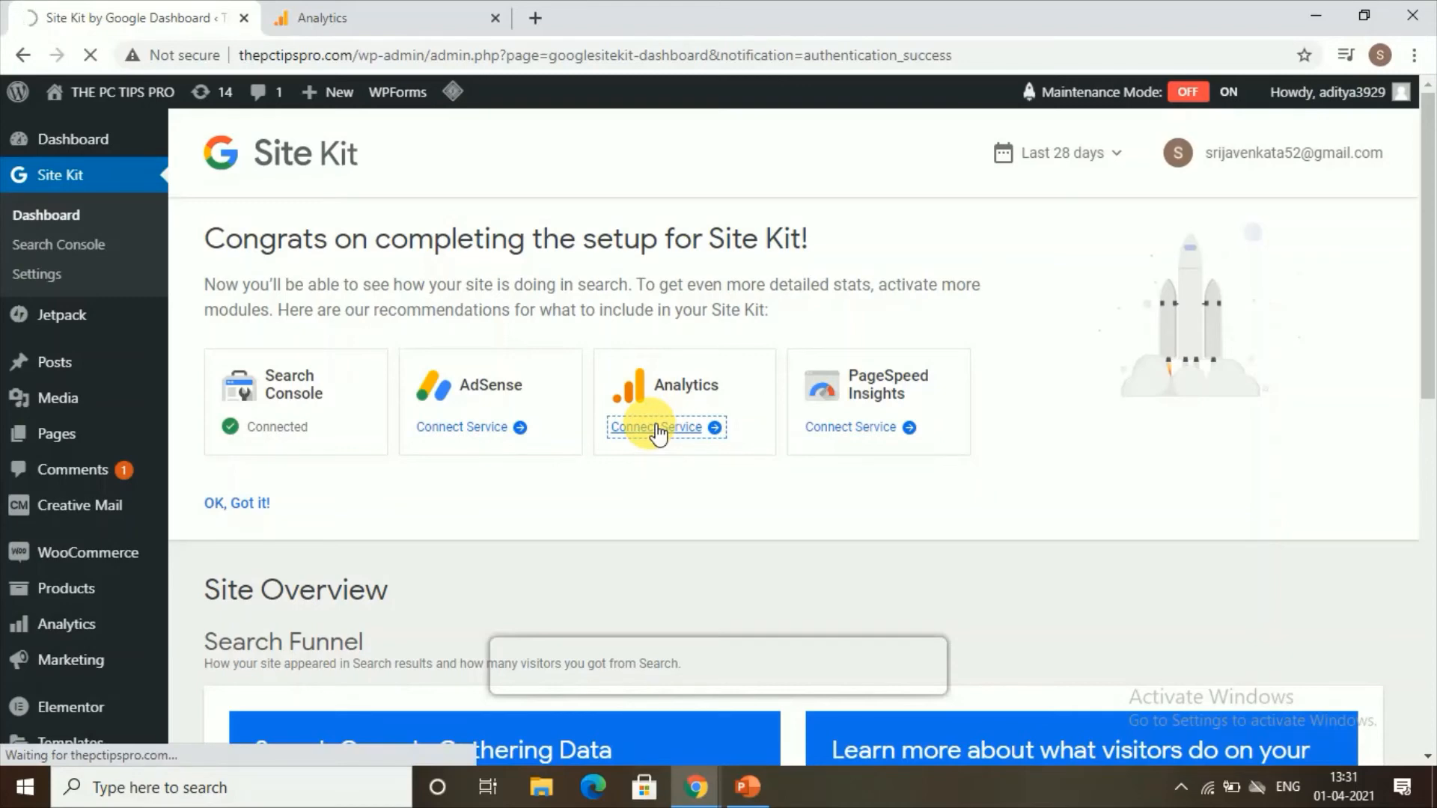
pyautogui.scroll(-5, 778, 437)
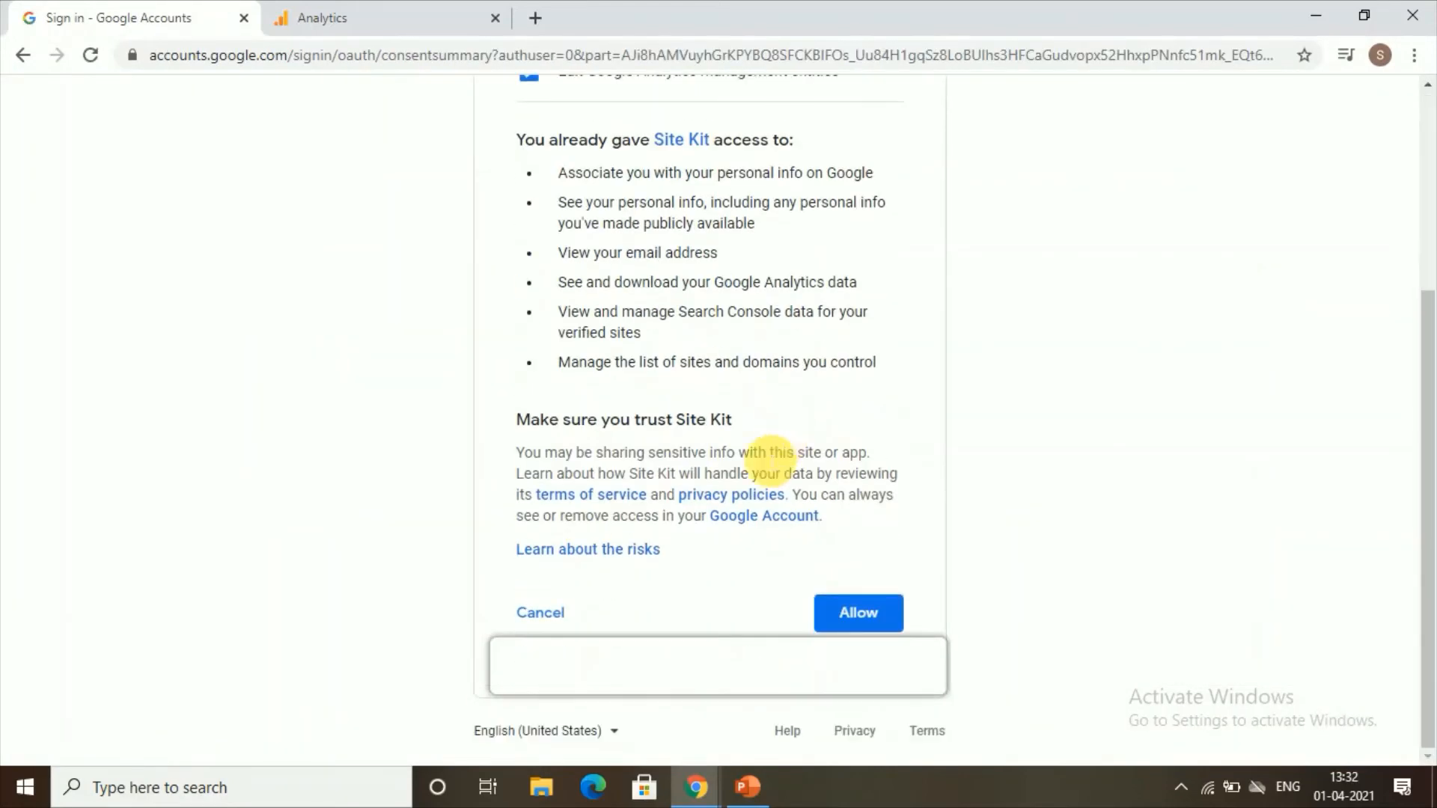
pyautogui.click(889, 609)
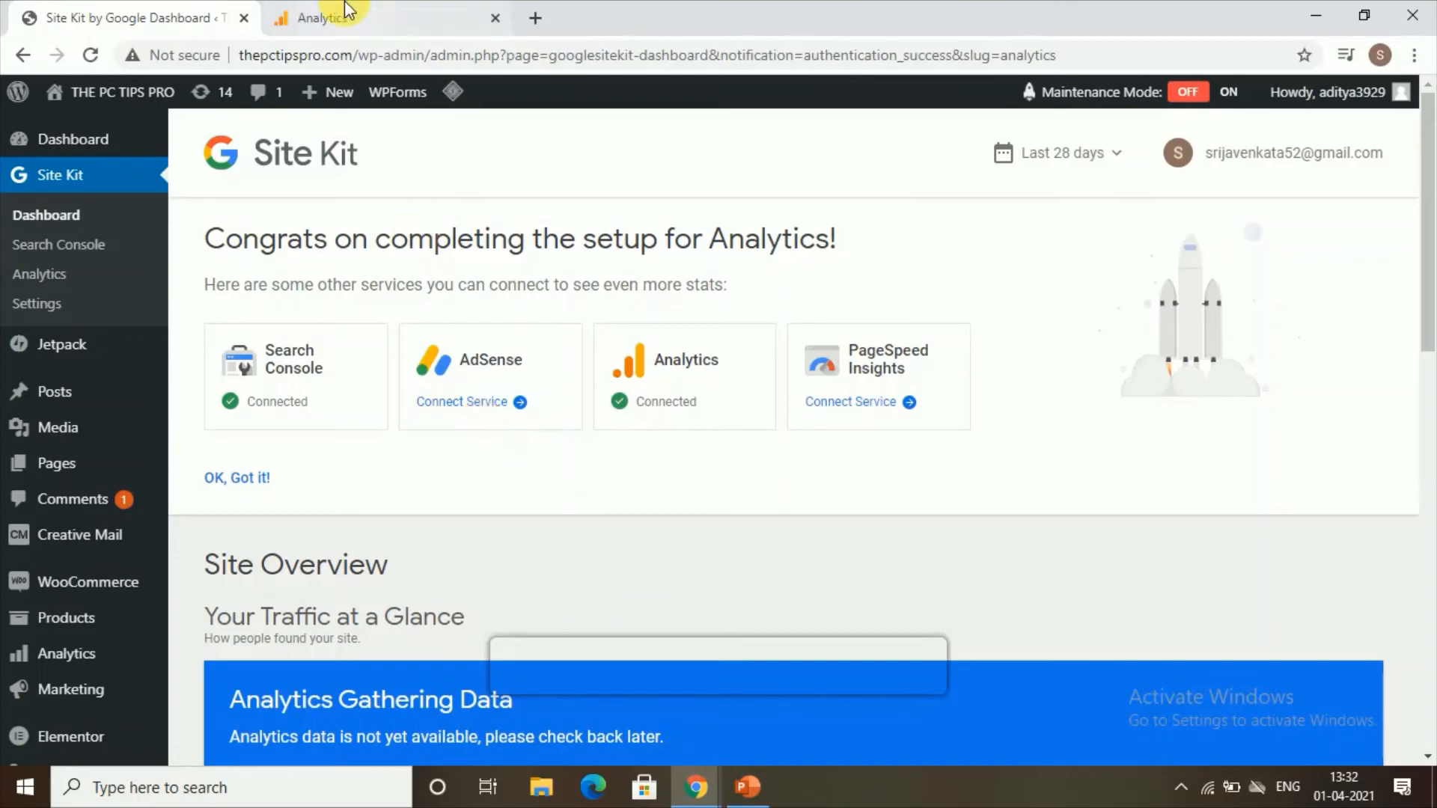
# Switch to Google Analytics, close the pc tips pro stream details and go to the property's home page
pyautogui.click(329, 17)
pyautogui.scroll(4, 265, 327)
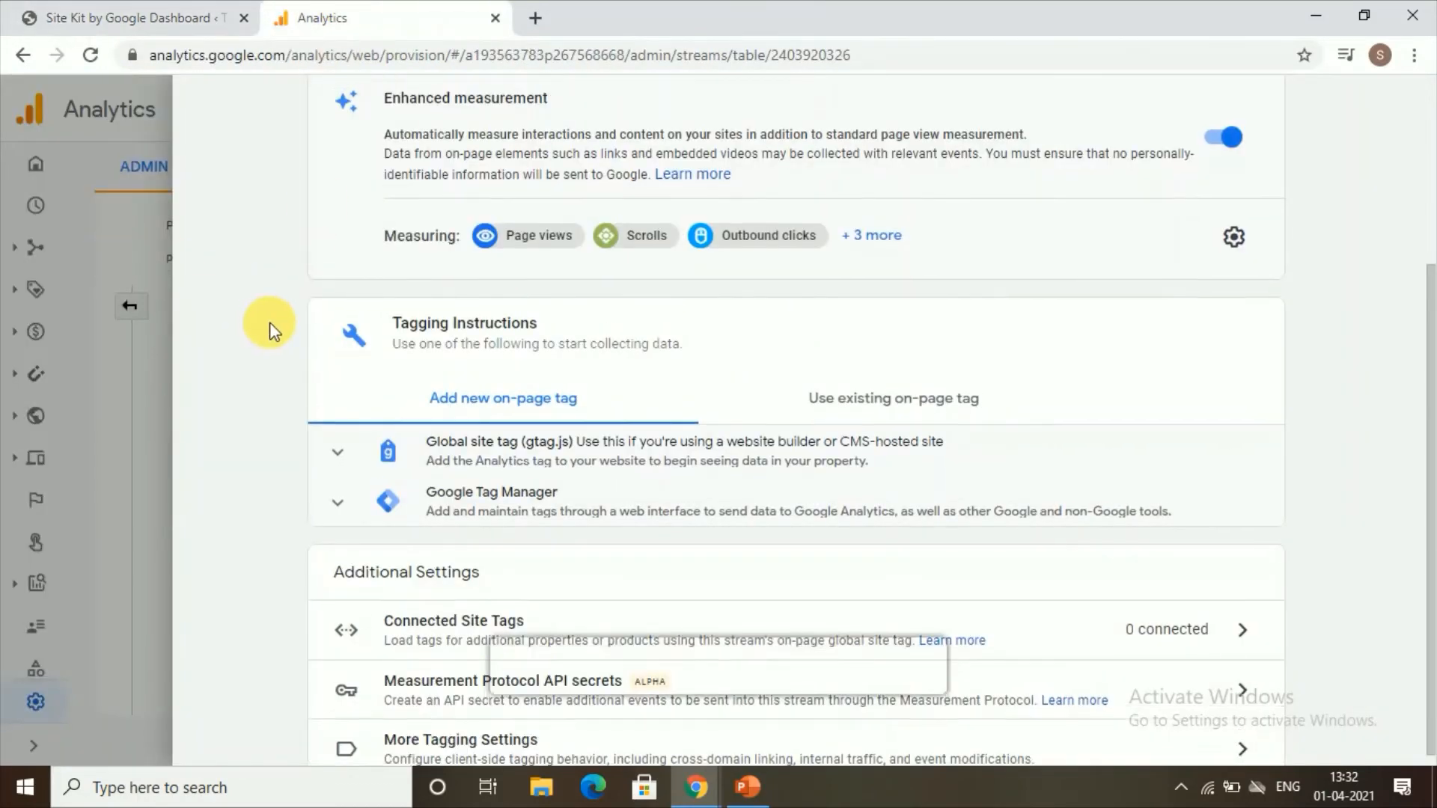
pyautogui.click(212, 110)
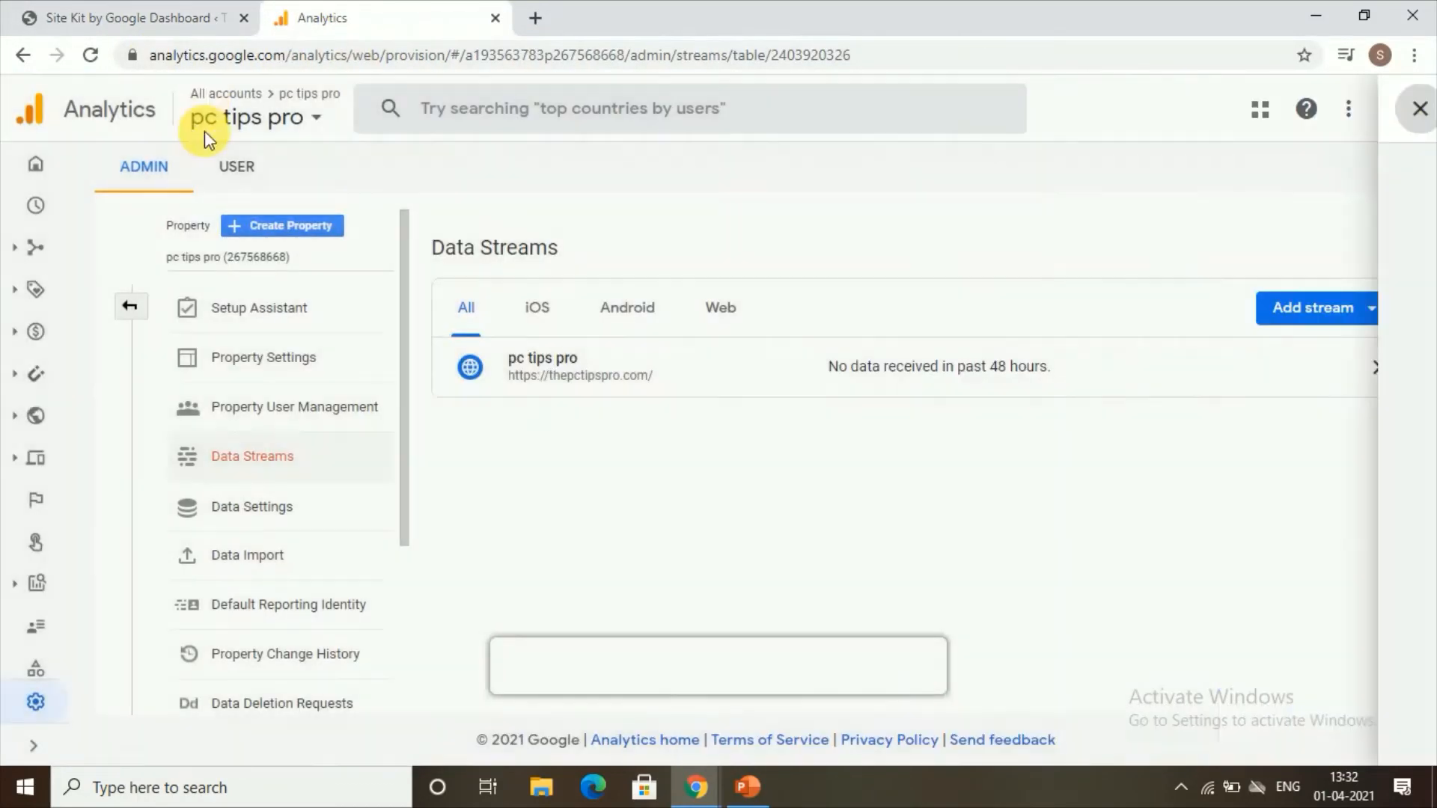
pyautogui.click(84, 163)
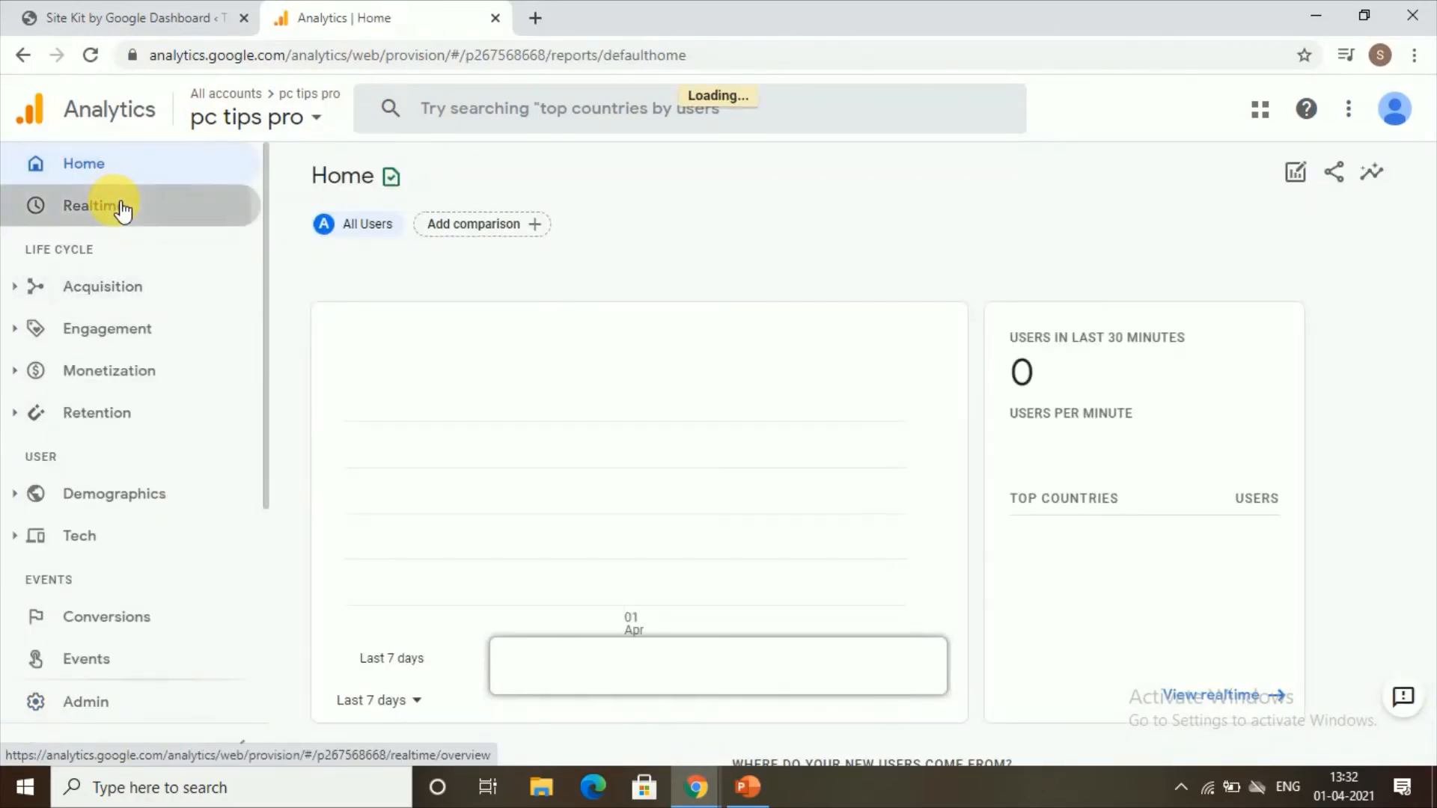
# Open the Realtime overview for pc tips pro and examine its user, event and conversion cards
pyautogui.click(1083, 378)
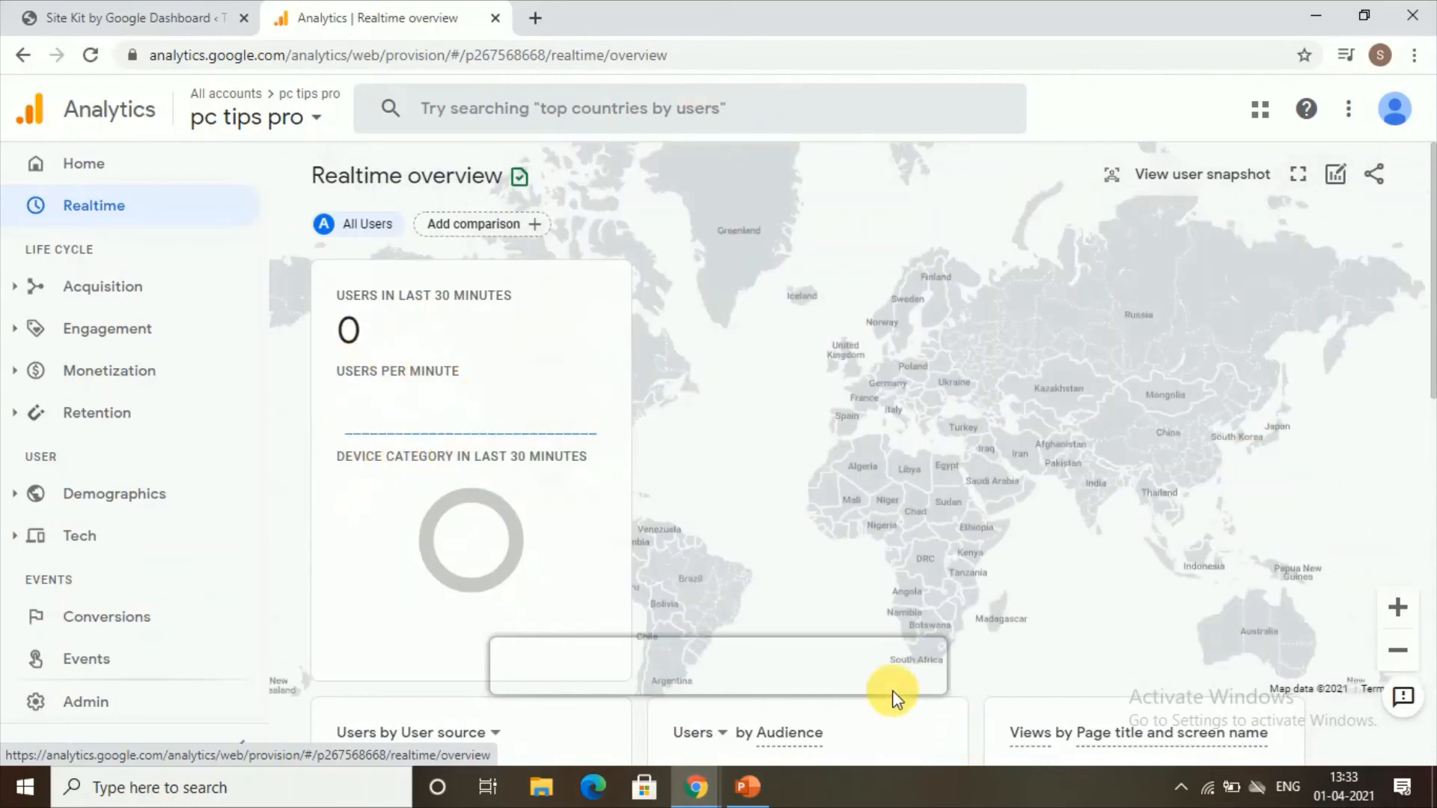
pyautogui.scroll(-6, 406, 348)
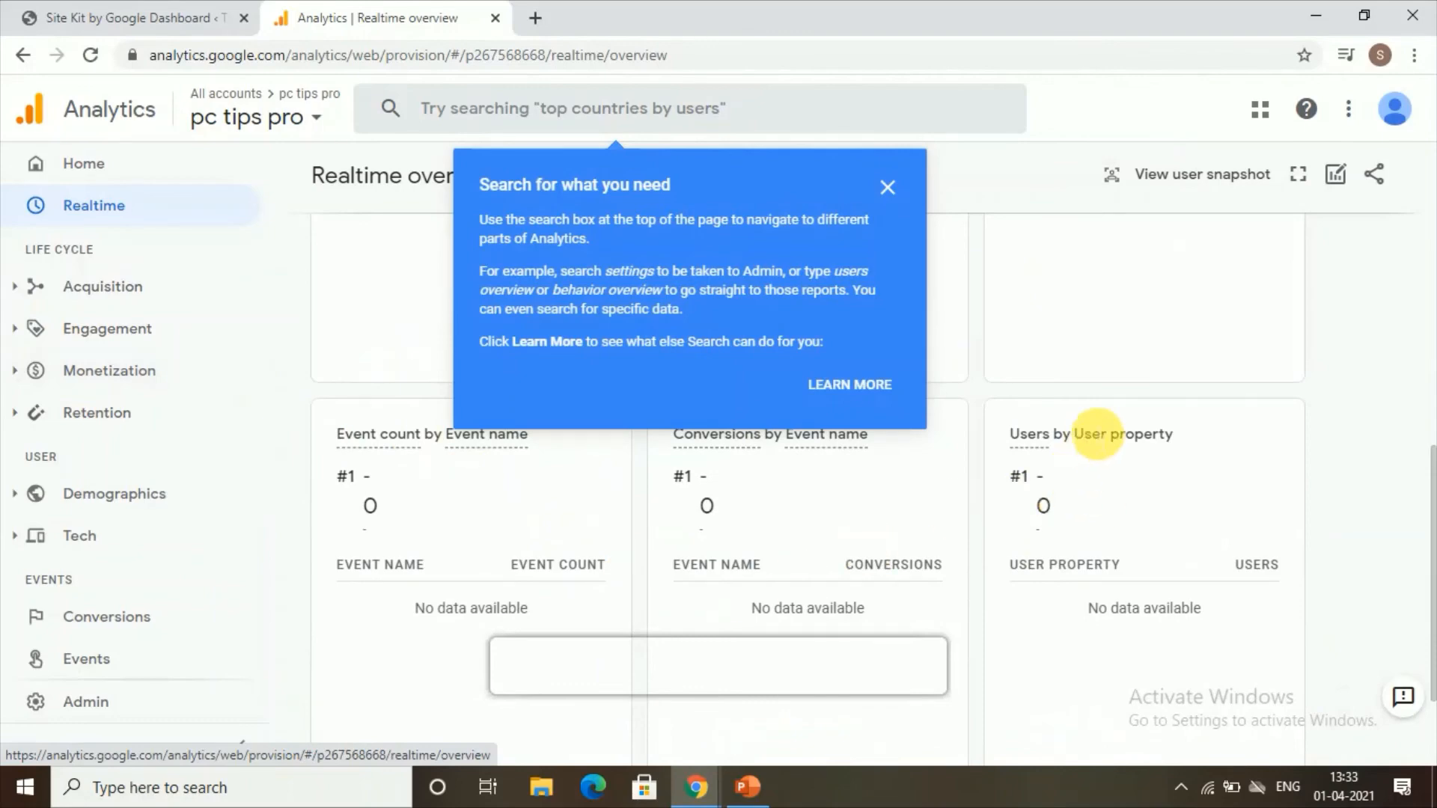
pyautogui.scroll(6, 1093, 457)
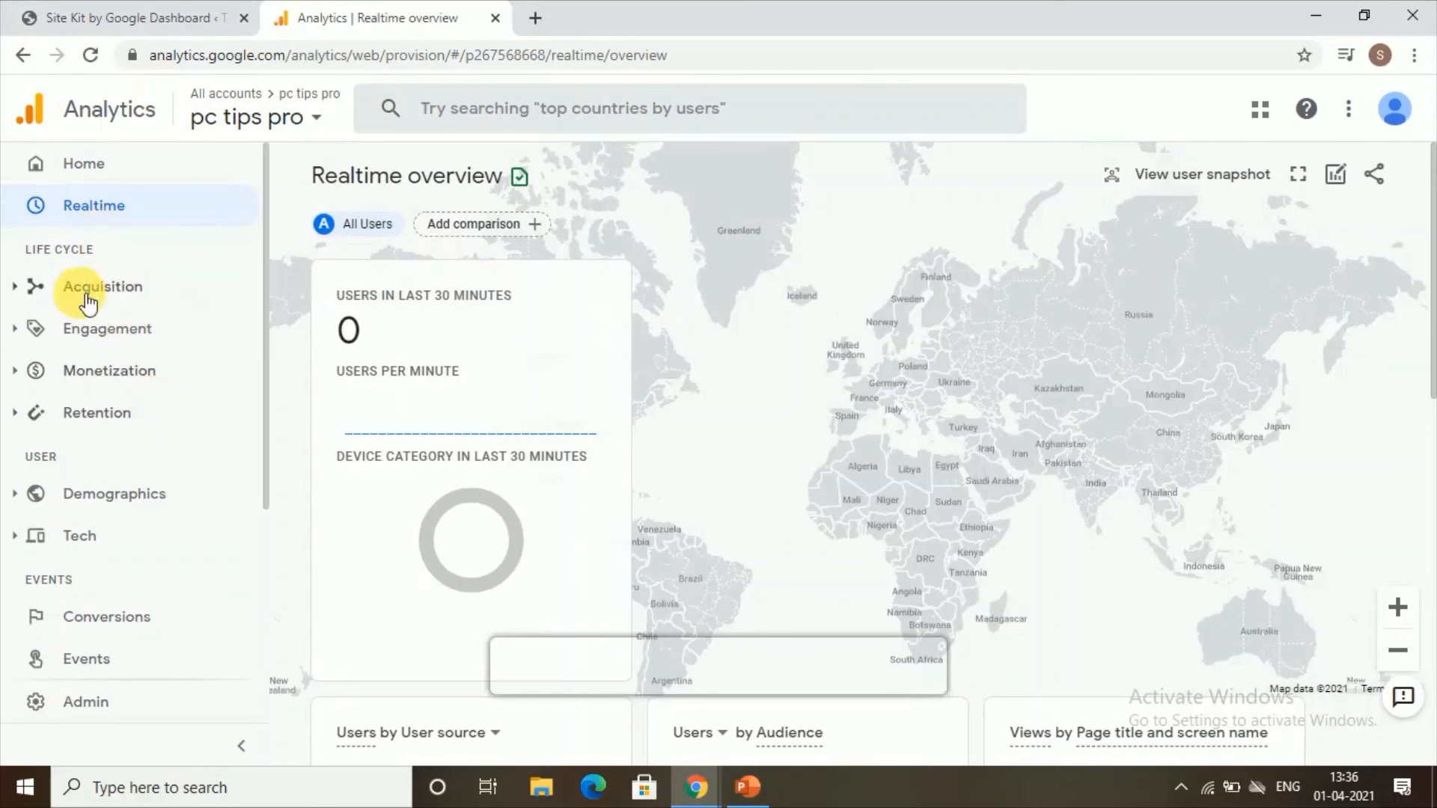
# Switch back to the WordPress Site Kit dashboard and view its Analytics and Search Console pages
pyautogui.click(148, 11)
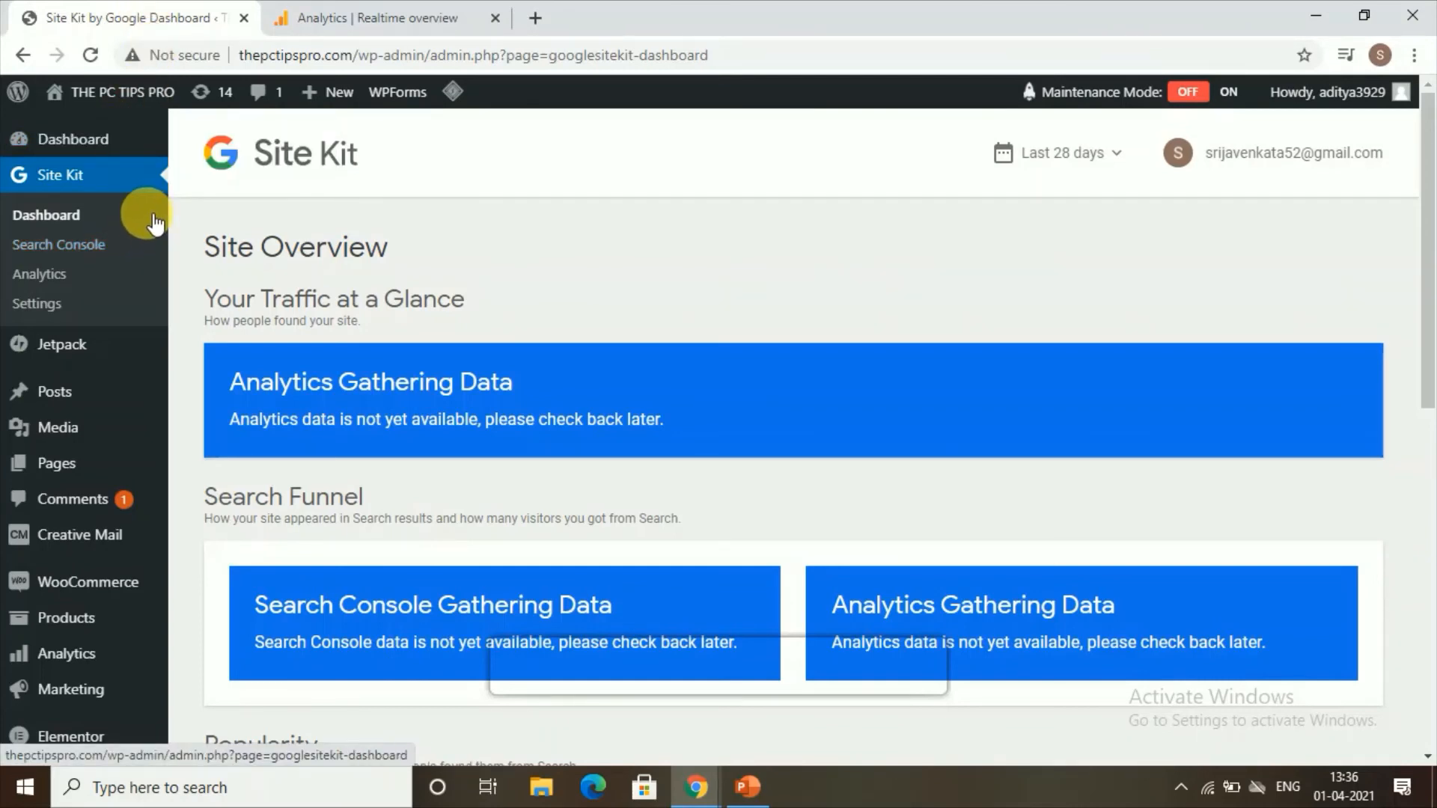
pyautogui.moveTo(78, 137)
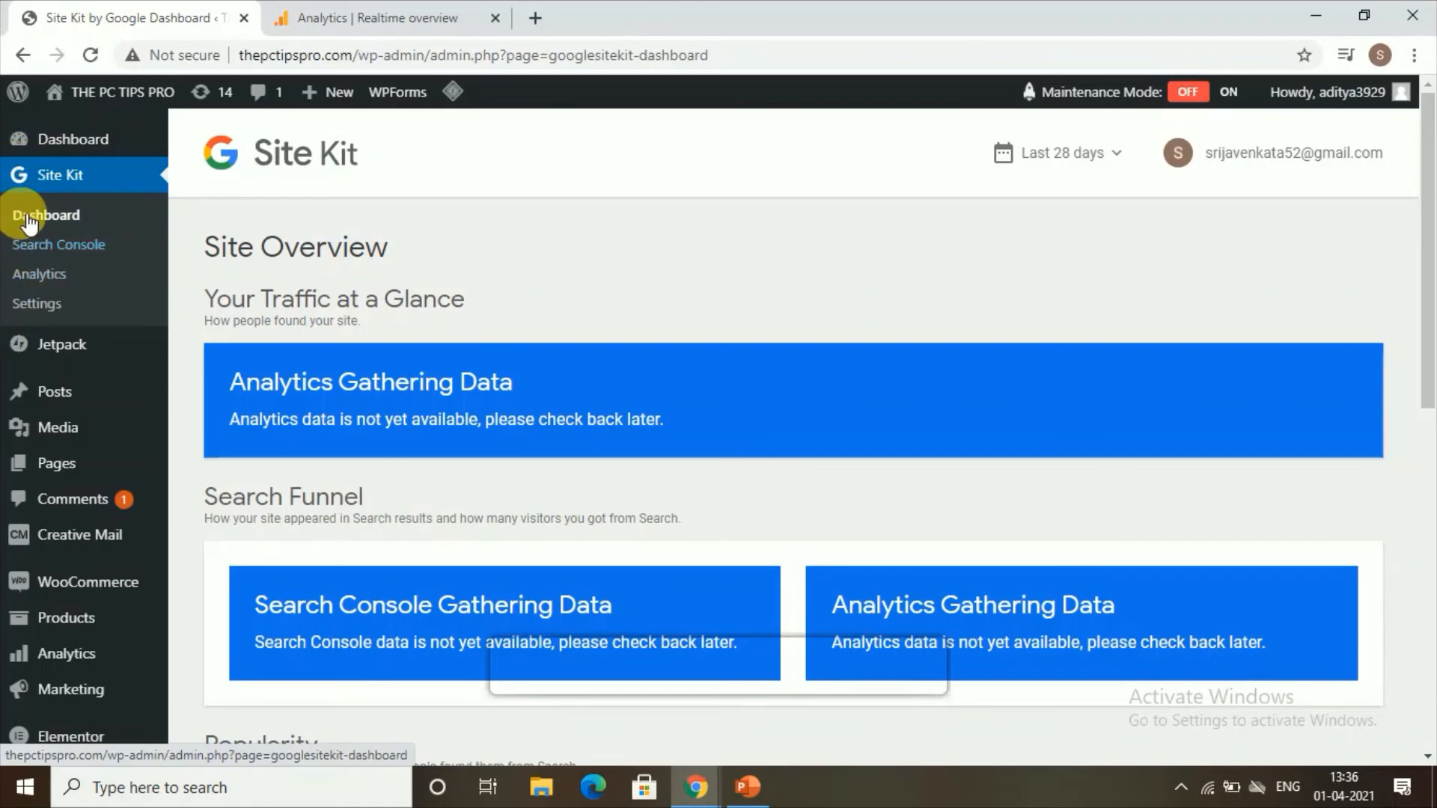
pyautogui.click(45, 277)
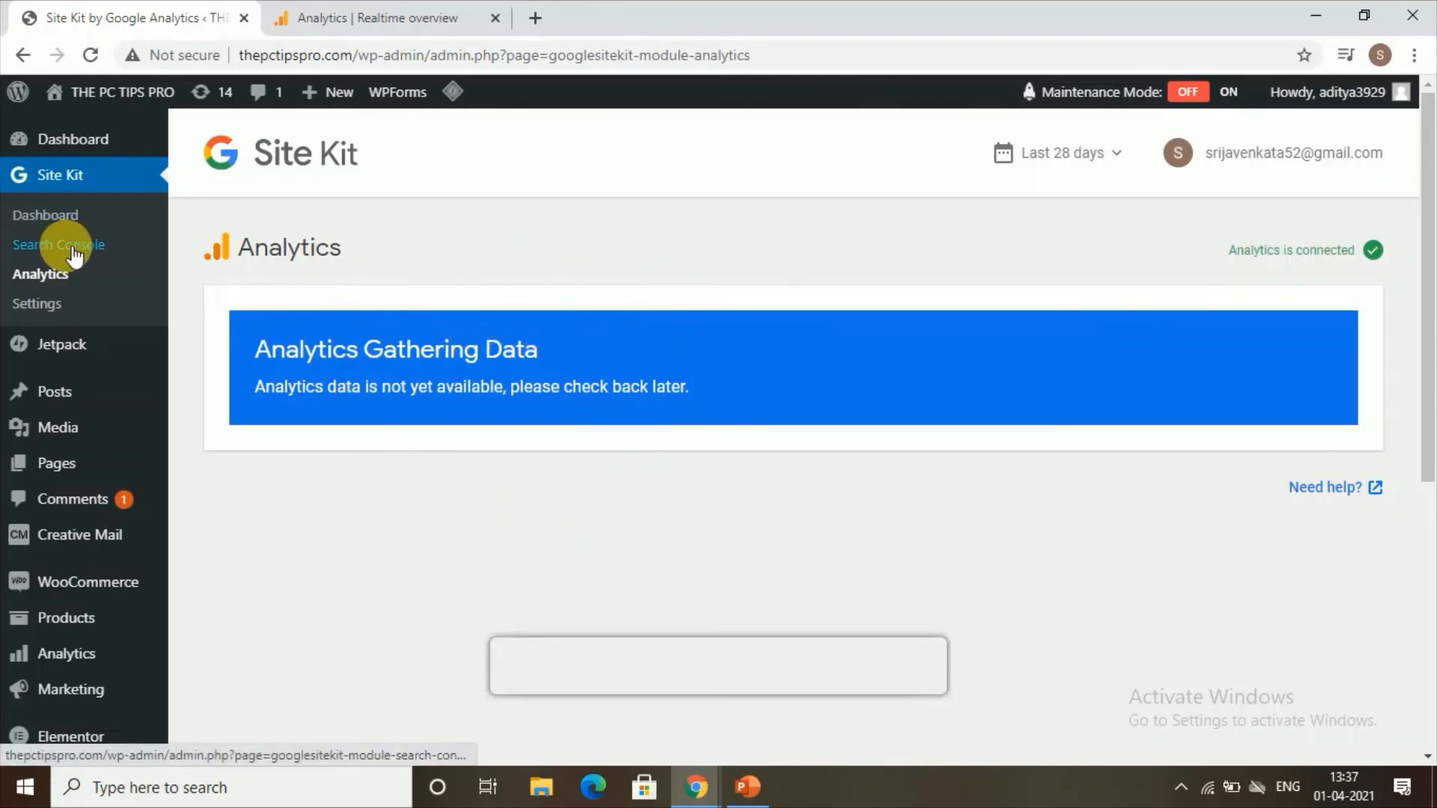
pyautogui.click(45, 247)
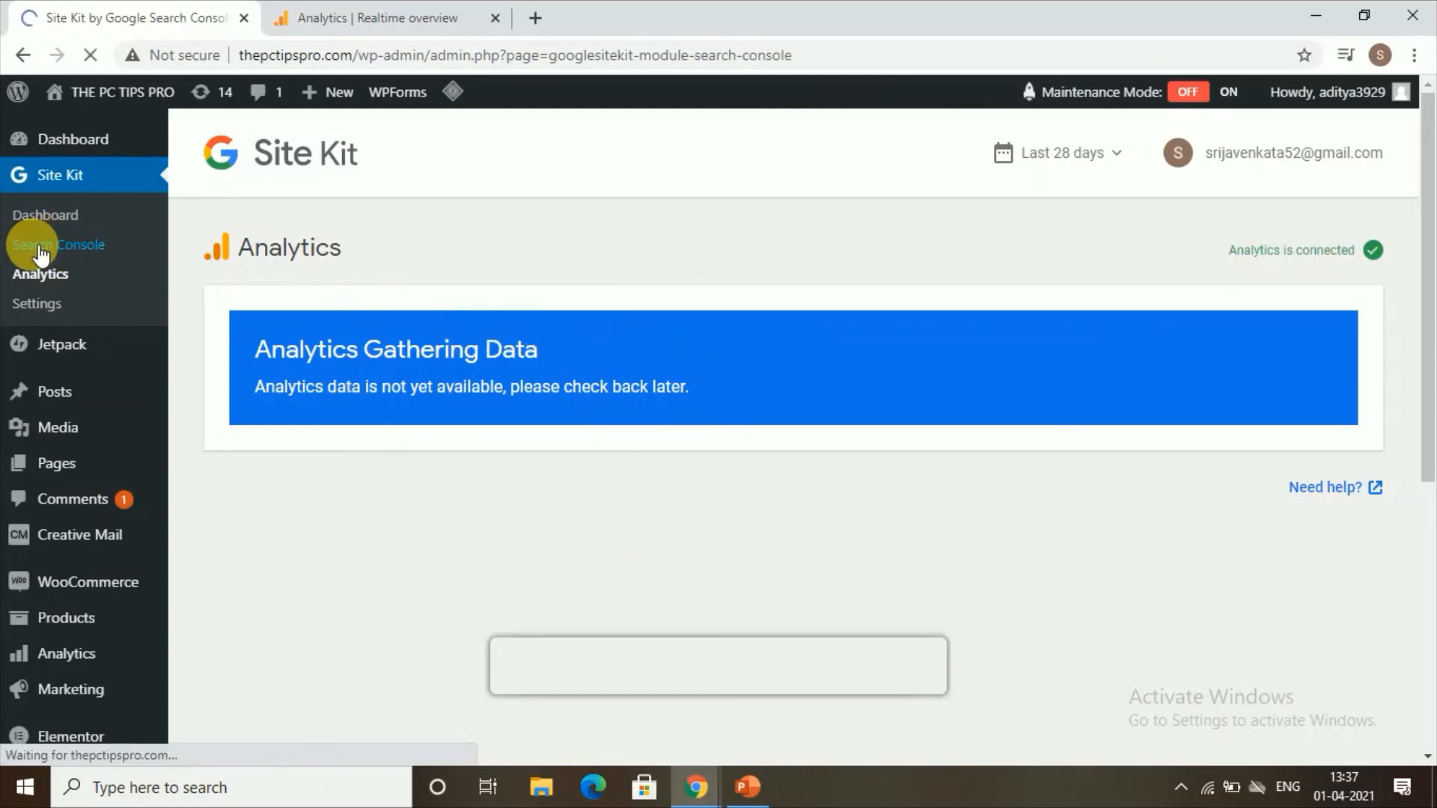